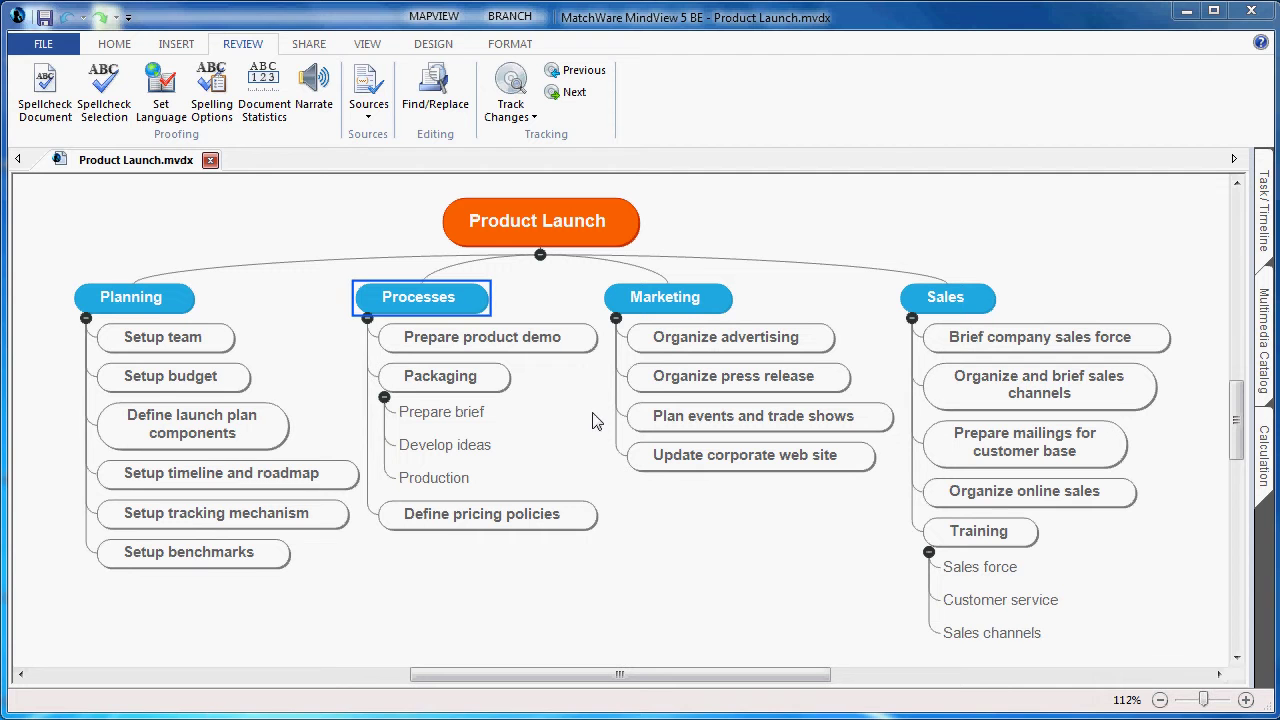
- Start adding a new bibliography source, checking the source type and language filters and keeping All Types and All Languages
{"action": "left_click", "coordinate": [368, 118]}
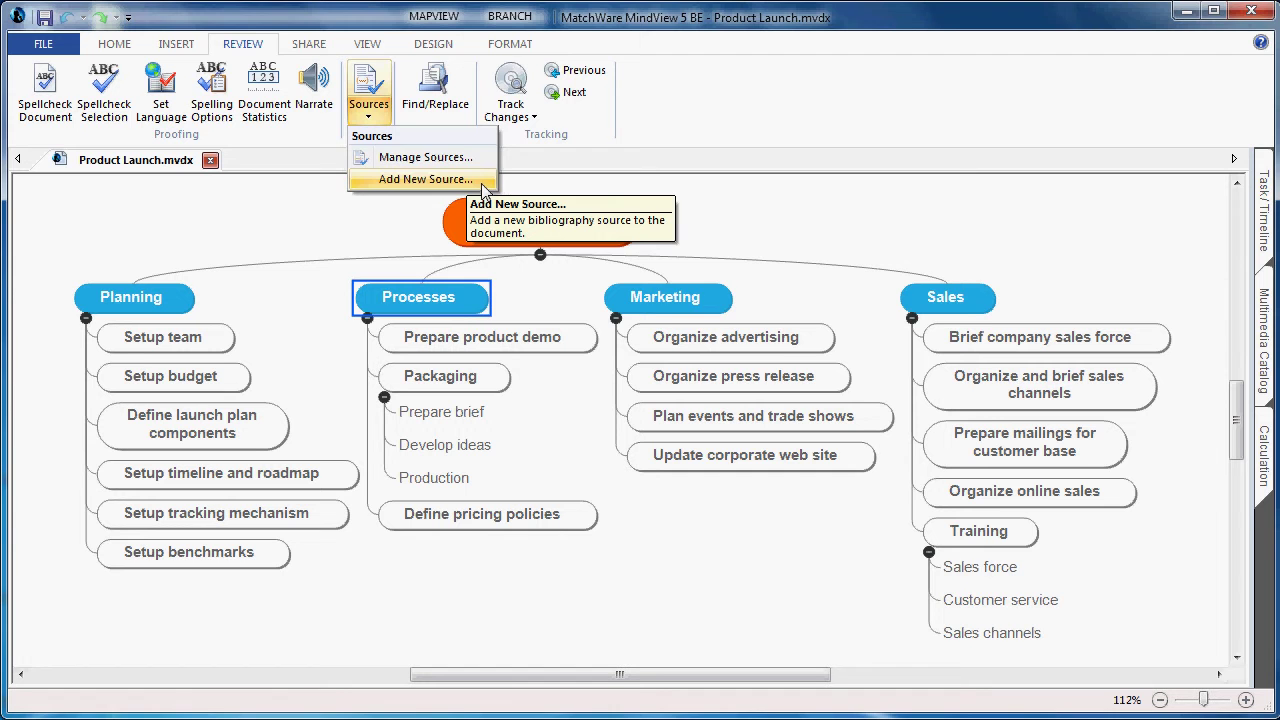
{"action": "left_click", "coordinate": [483, 184]}
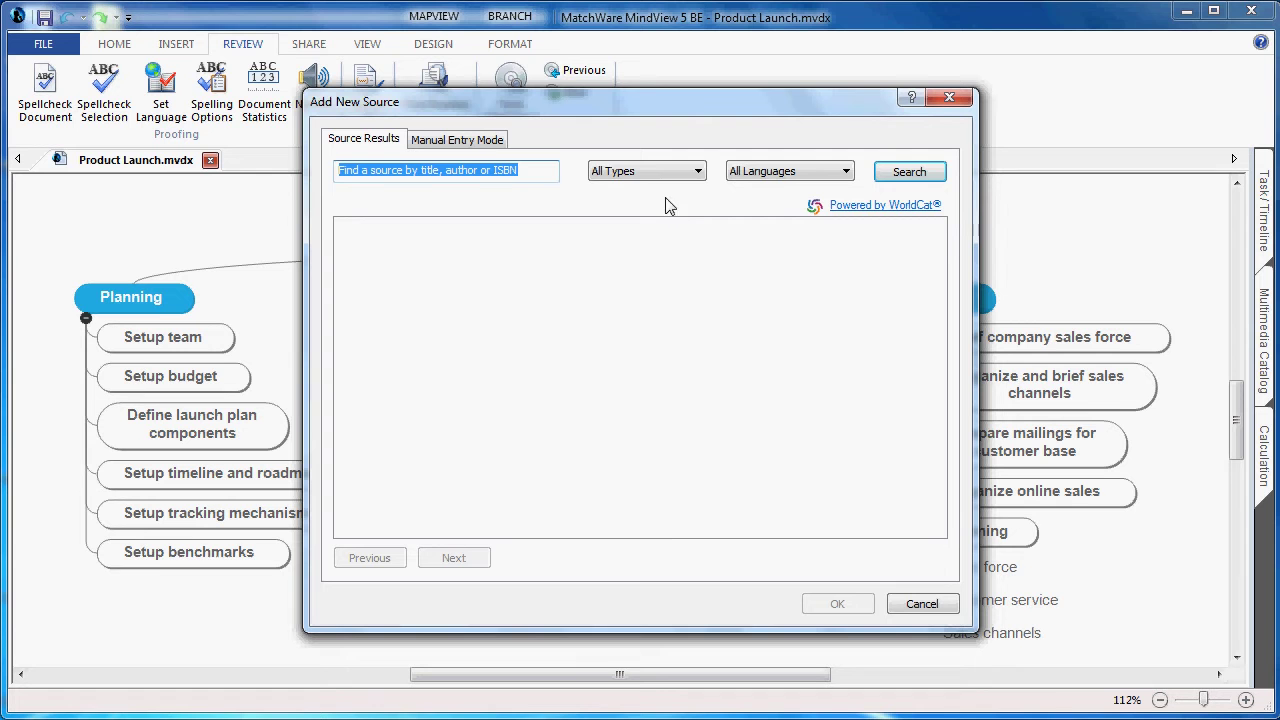
{"action": "left_click", "coordinate": [702, 176]}
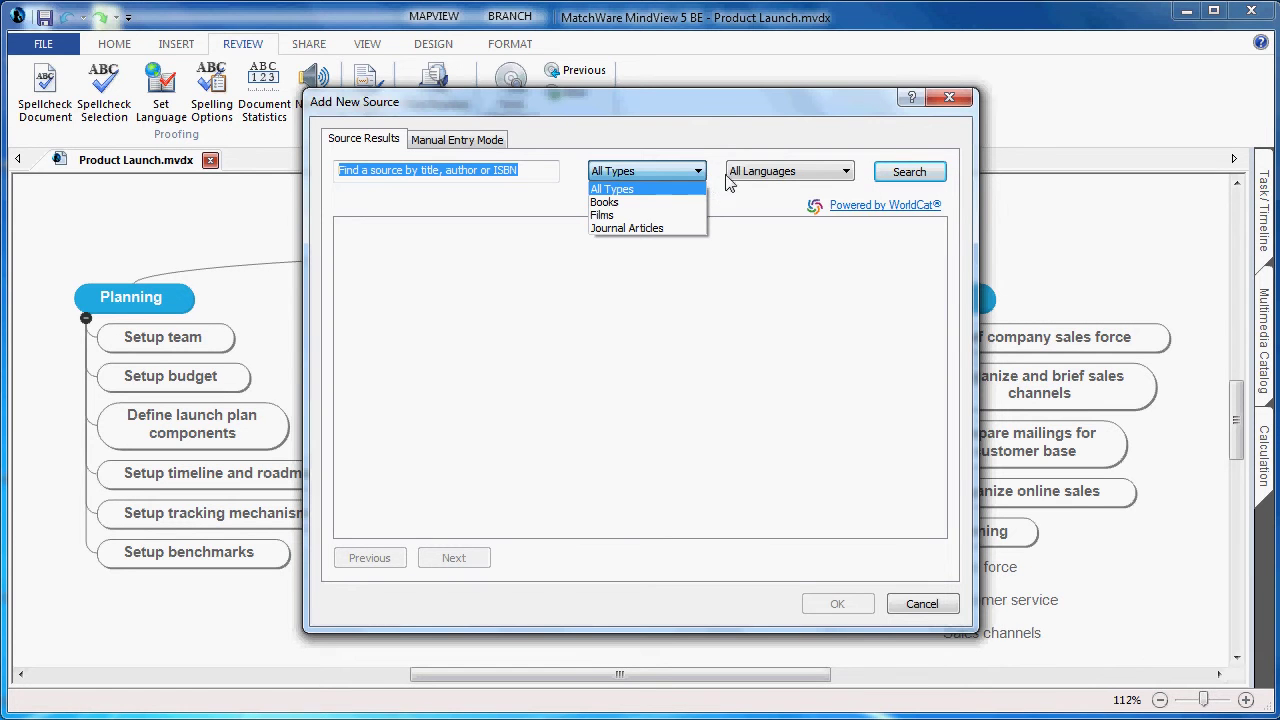
{"action": "left_click", "coordinate": [736, 196]}
{"action": "left_click", "coordinate": [846, 172]}
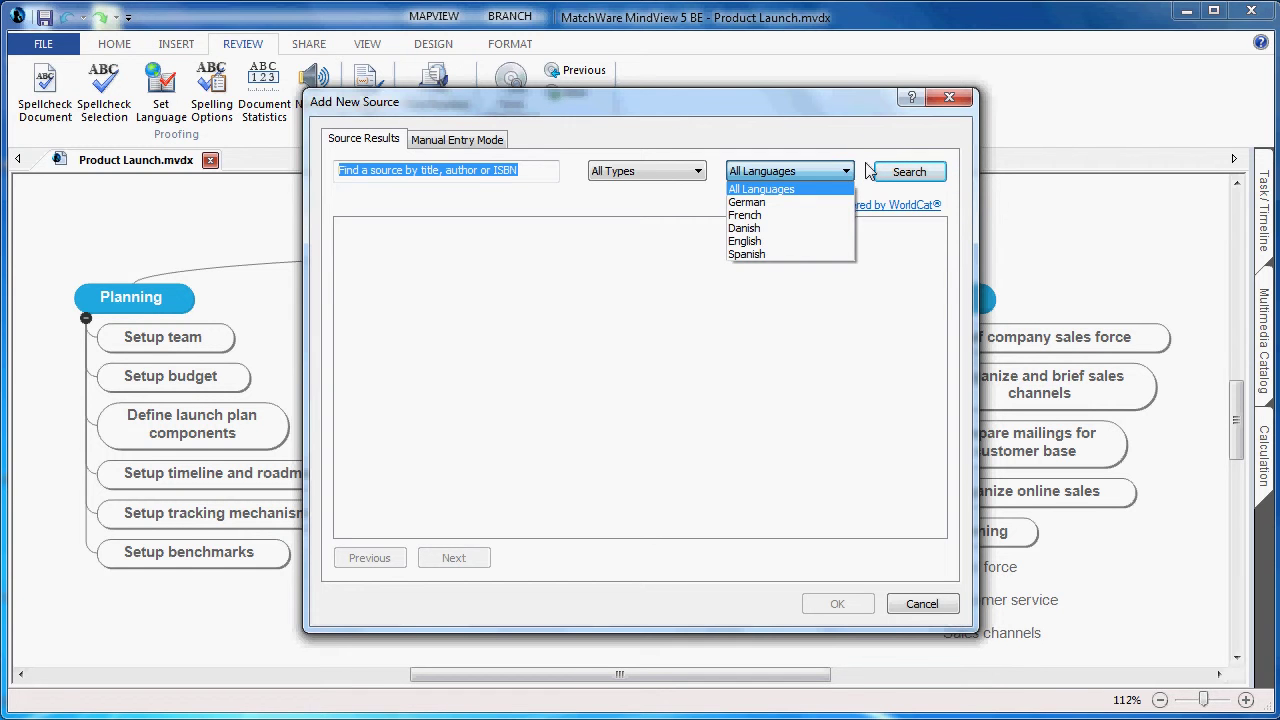
{"action": "left_click", "coordinate": [862, 174]}
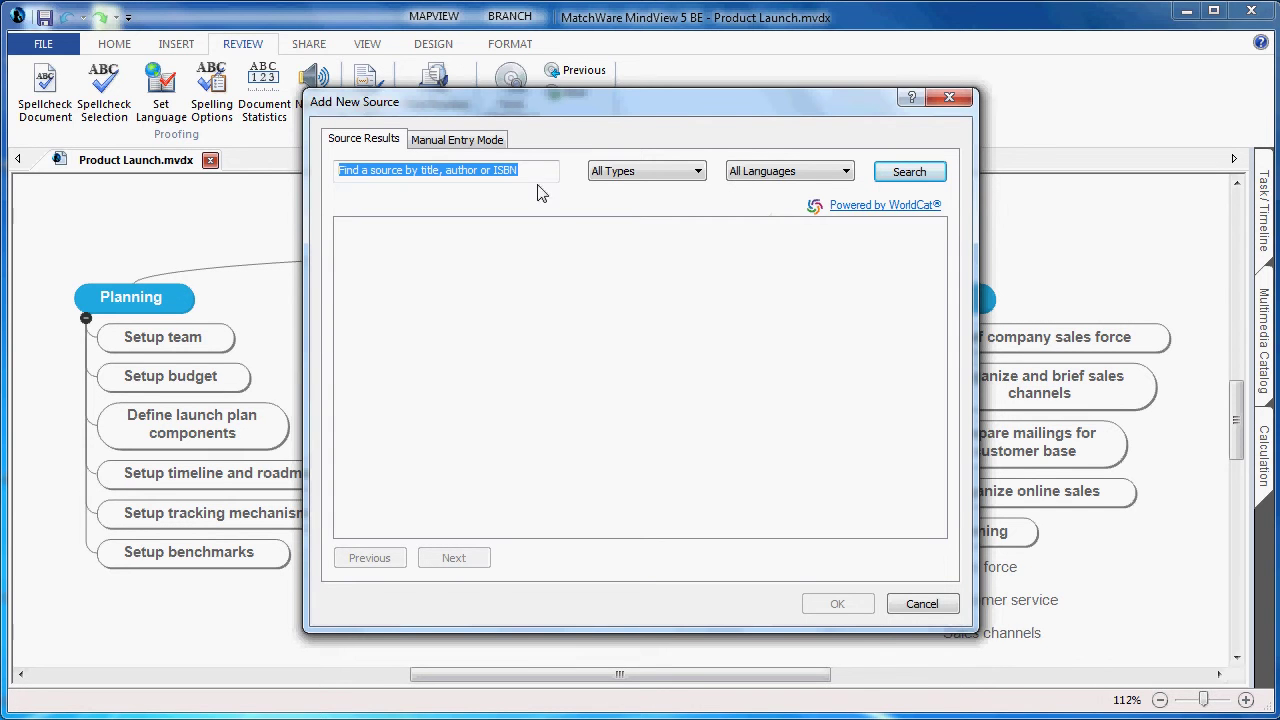
- Search for "Project Management" and add the 2002 book titled Project management to the document's sources
{"action": "left_click_drag", "start_coordinate": [532, 170], "coordinate": [300, 171]}
{"action": "type", "text": "Project Mana"}
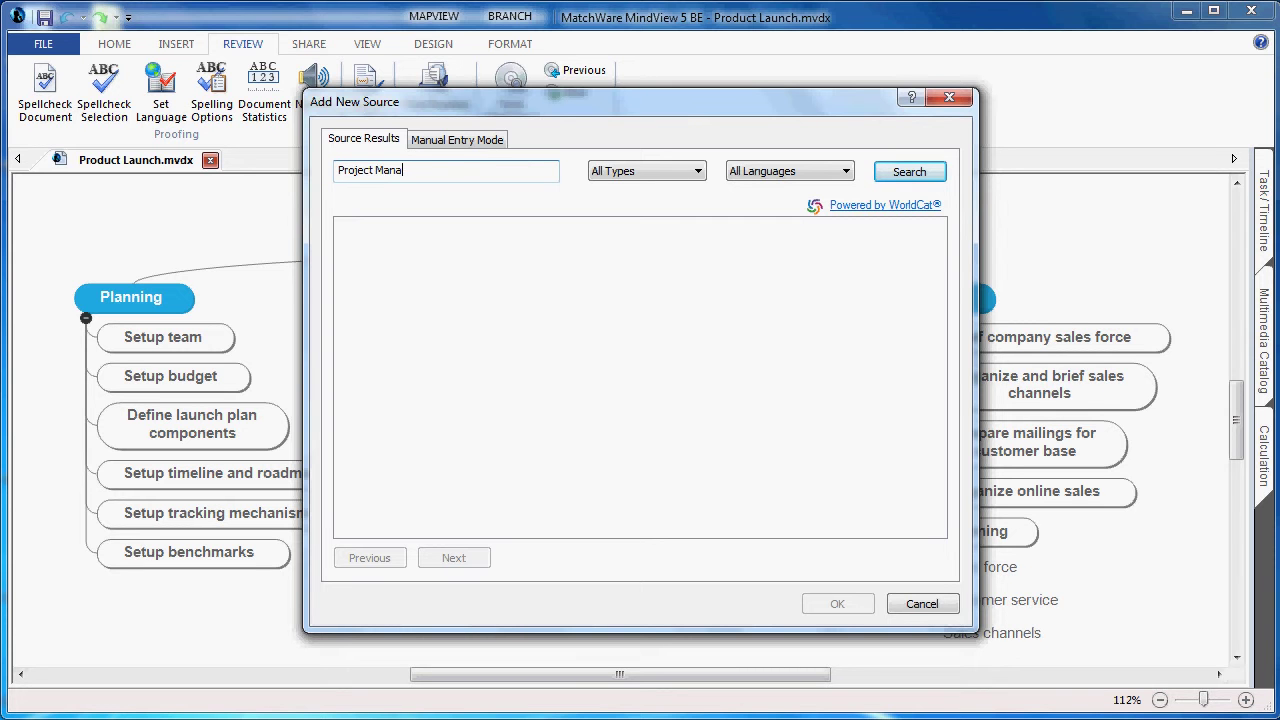
{"action": "type", "text": "gement"}
{"action": "left_click", "coordinate": [906, 172]}
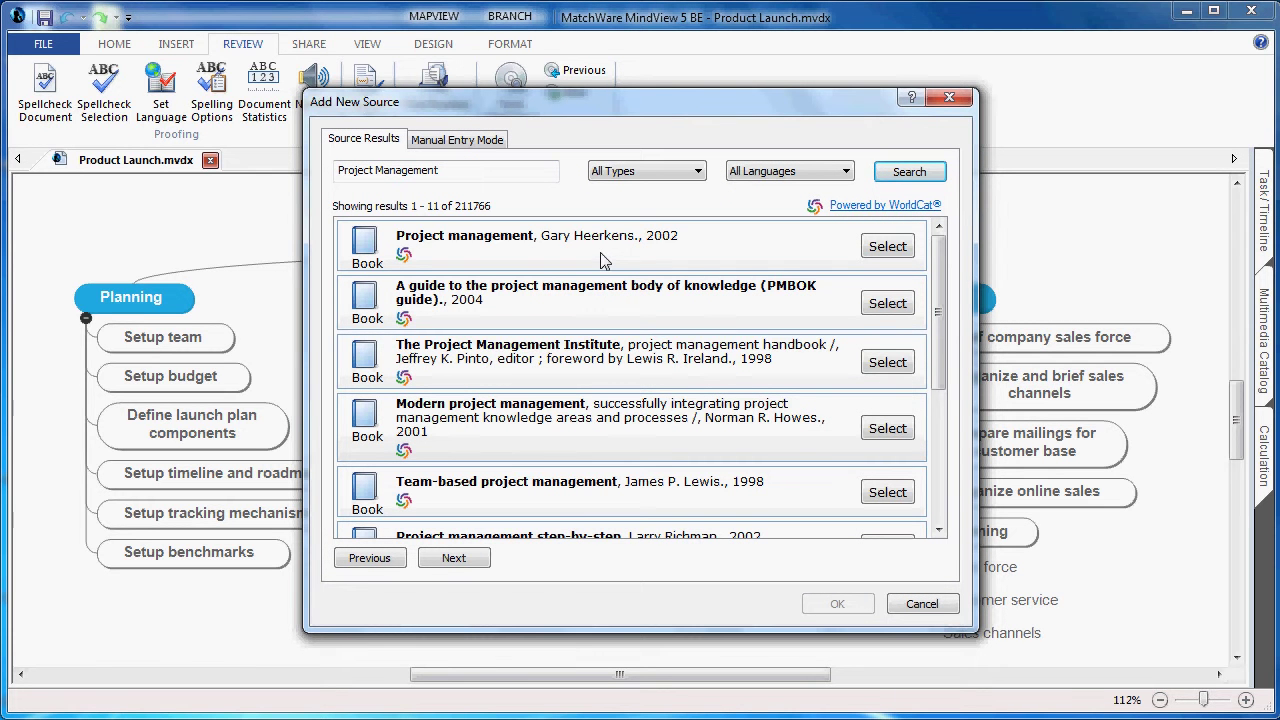
{"action": "left_click", "coordinate": [879, 247]}
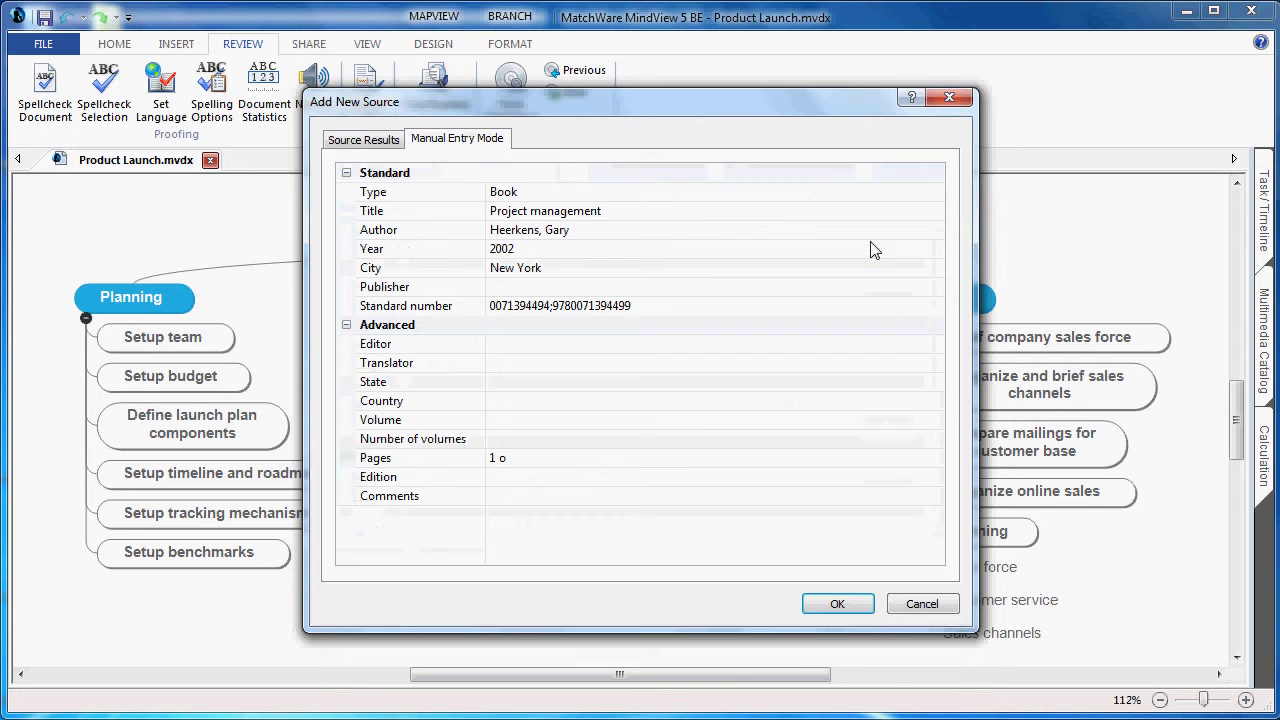
{"action": "left_click", "coordinate": [838, 606]}
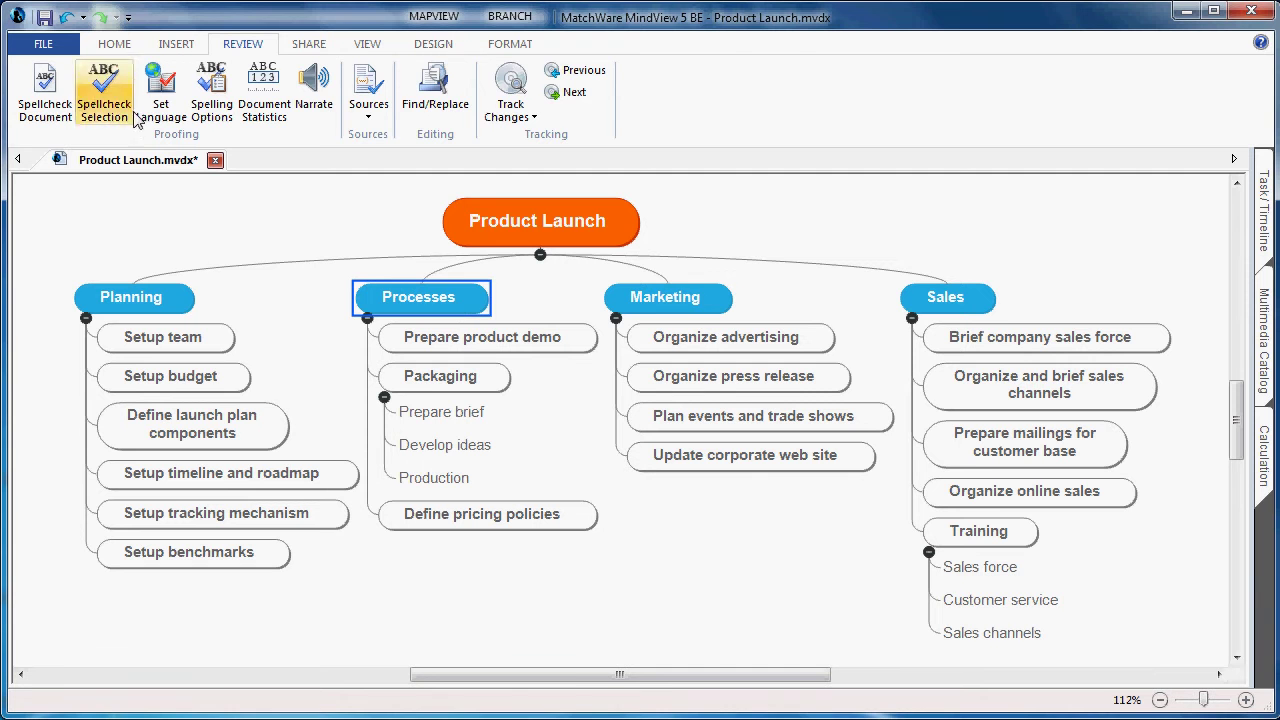
- Insert a citation of the Project management book, page 23, into the text note of the Processes branch
{"action": "left_click", "coordinate": [171, 50]}
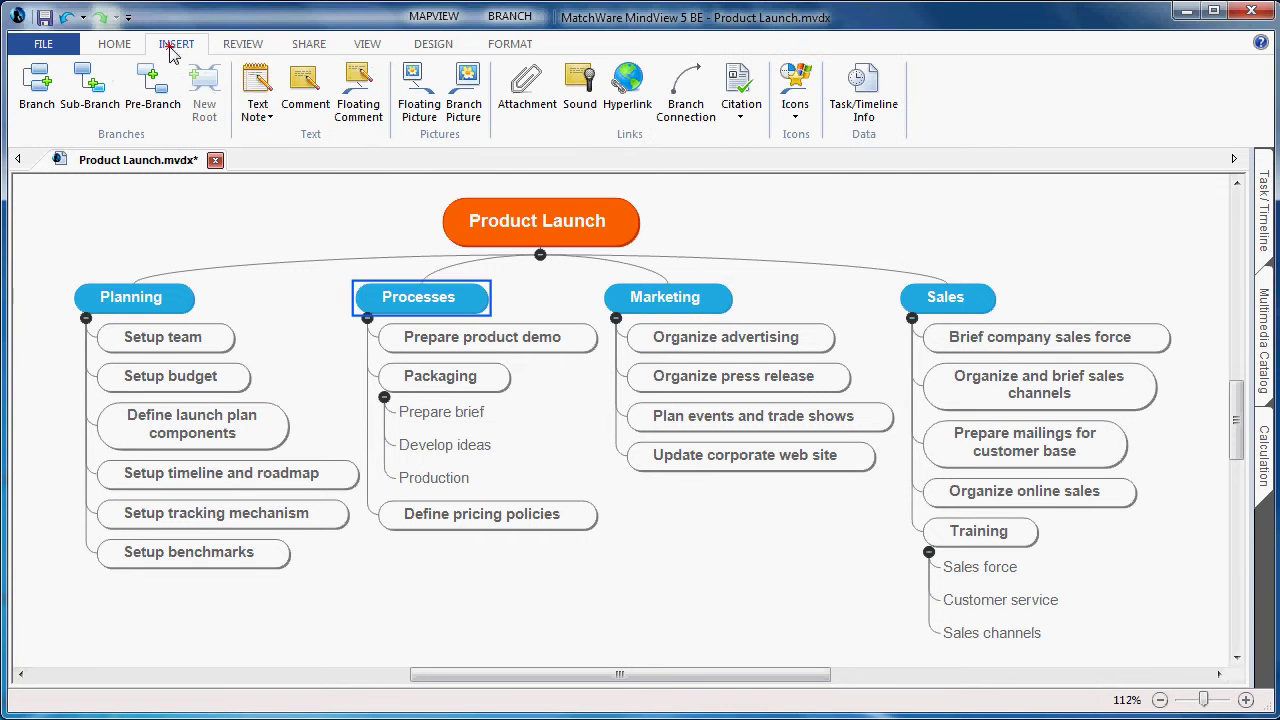
{"action": "left_click", "coordinate": [257, 86]}
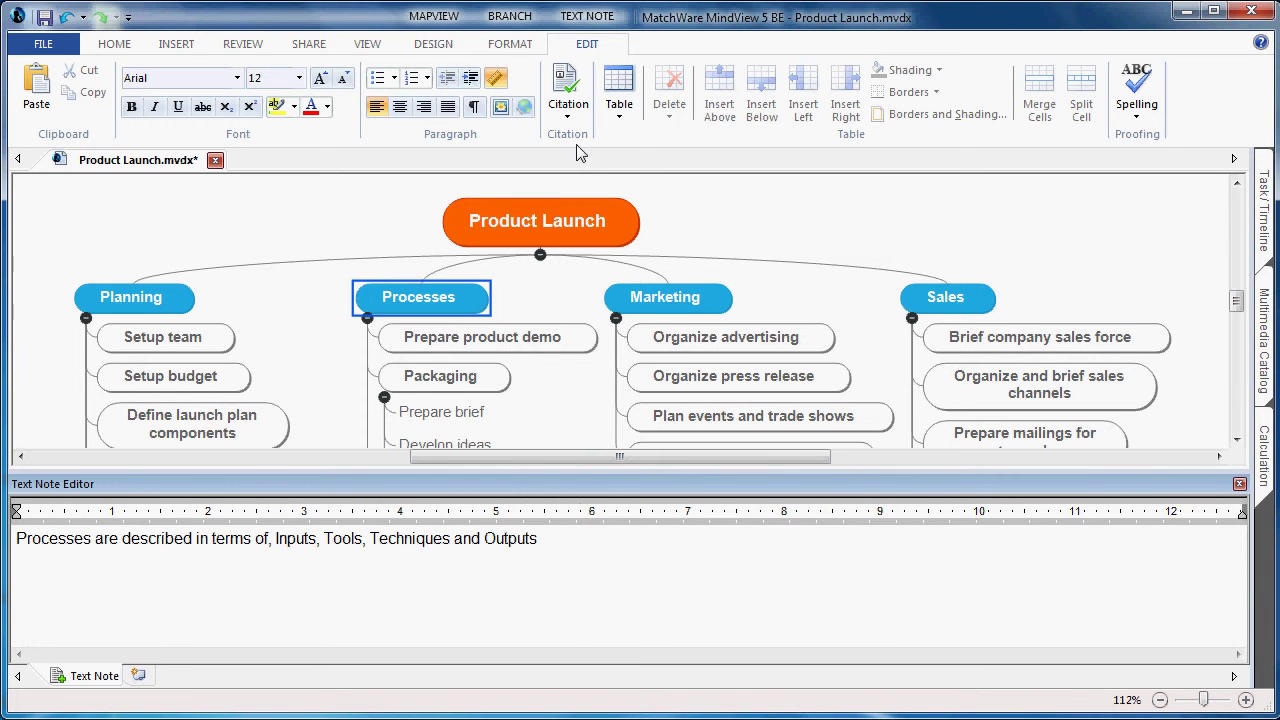
{"action": "left_click", "coordinate": [568, 118]}
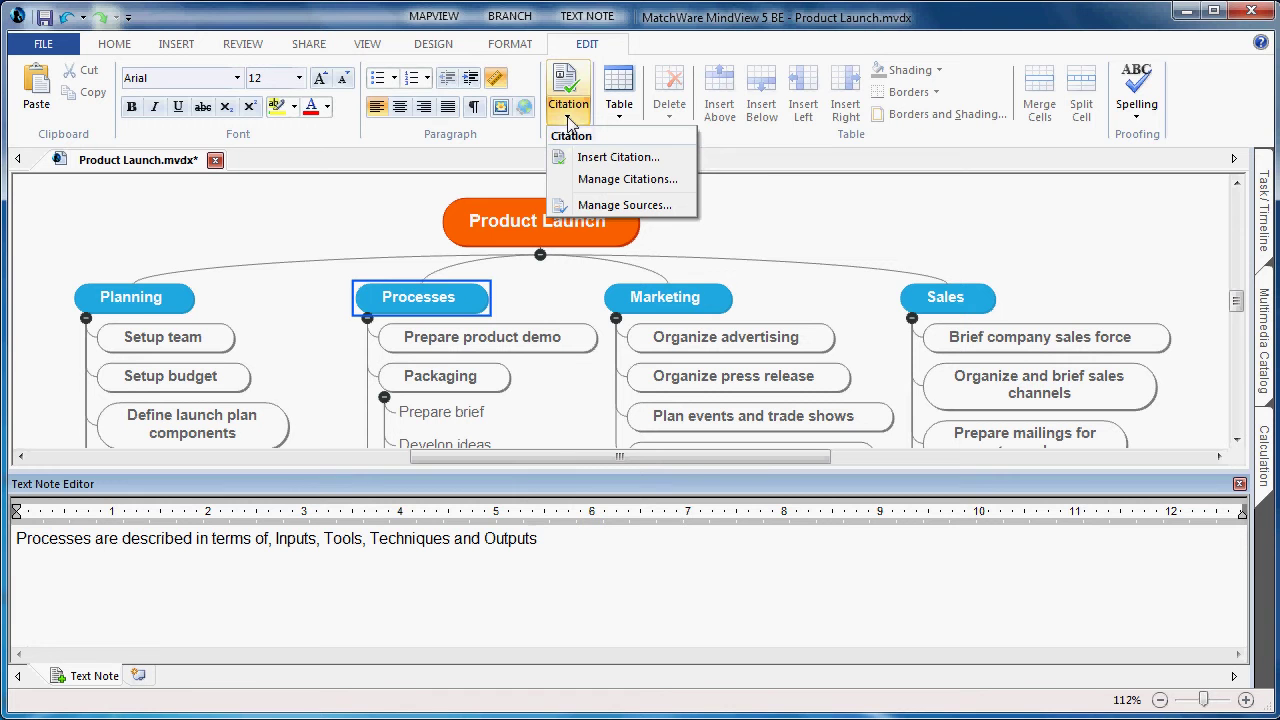
{"action": "left_click", "coordinate": [677, 160]}
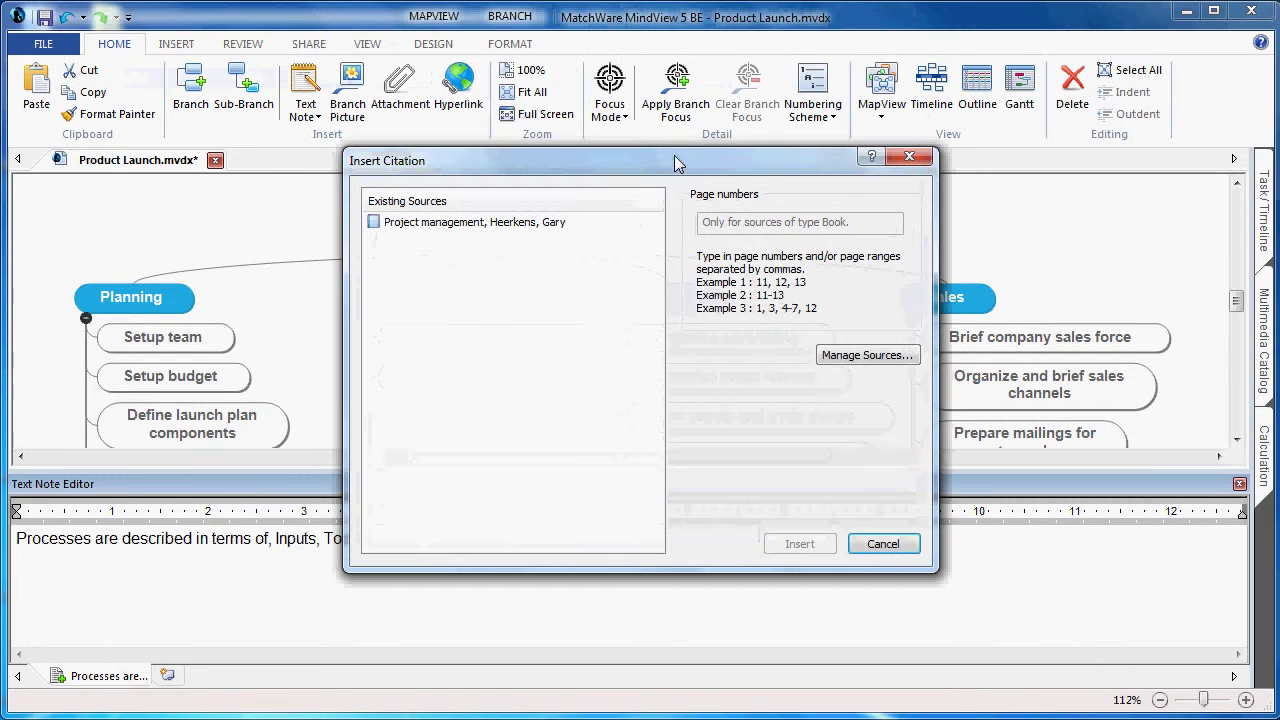
{"action": "left_click", "coordinate": [516, 229]}
{"action": "left_click", "coordinate": [731, 221]}
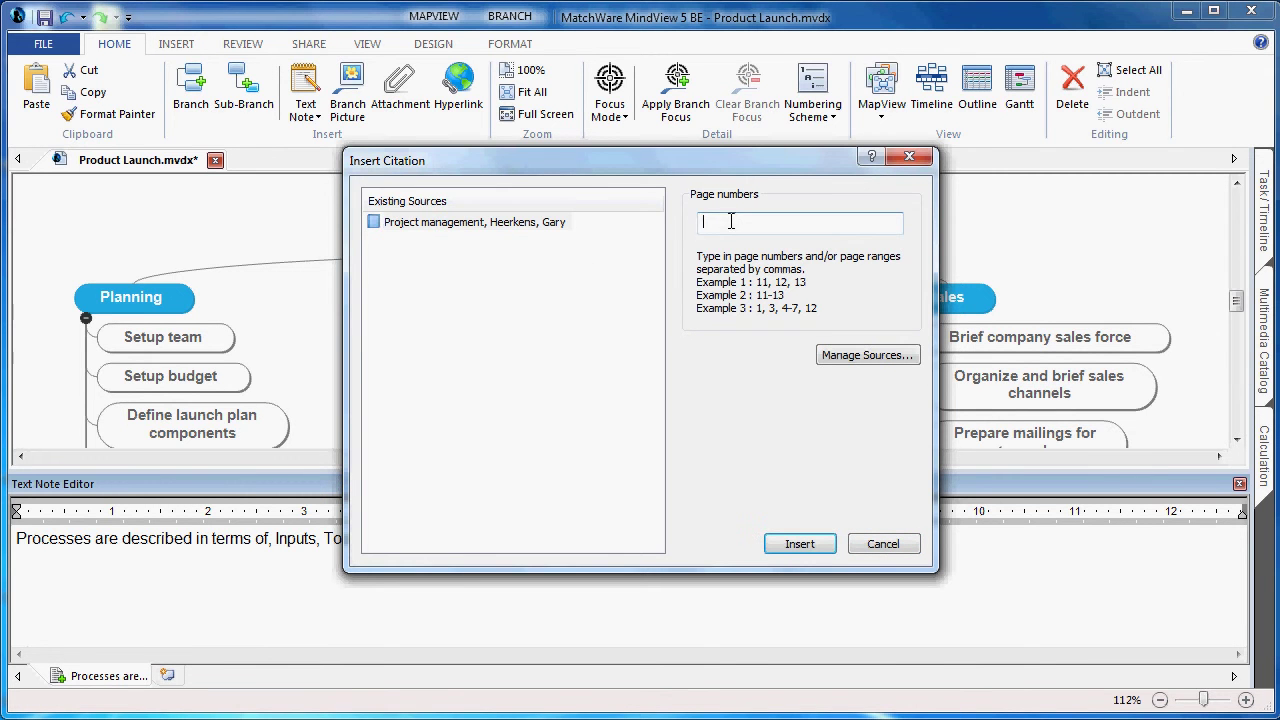
{"action": "type", "text": "23"}
{"action": "left_click", "coordinate": [800, 544]}
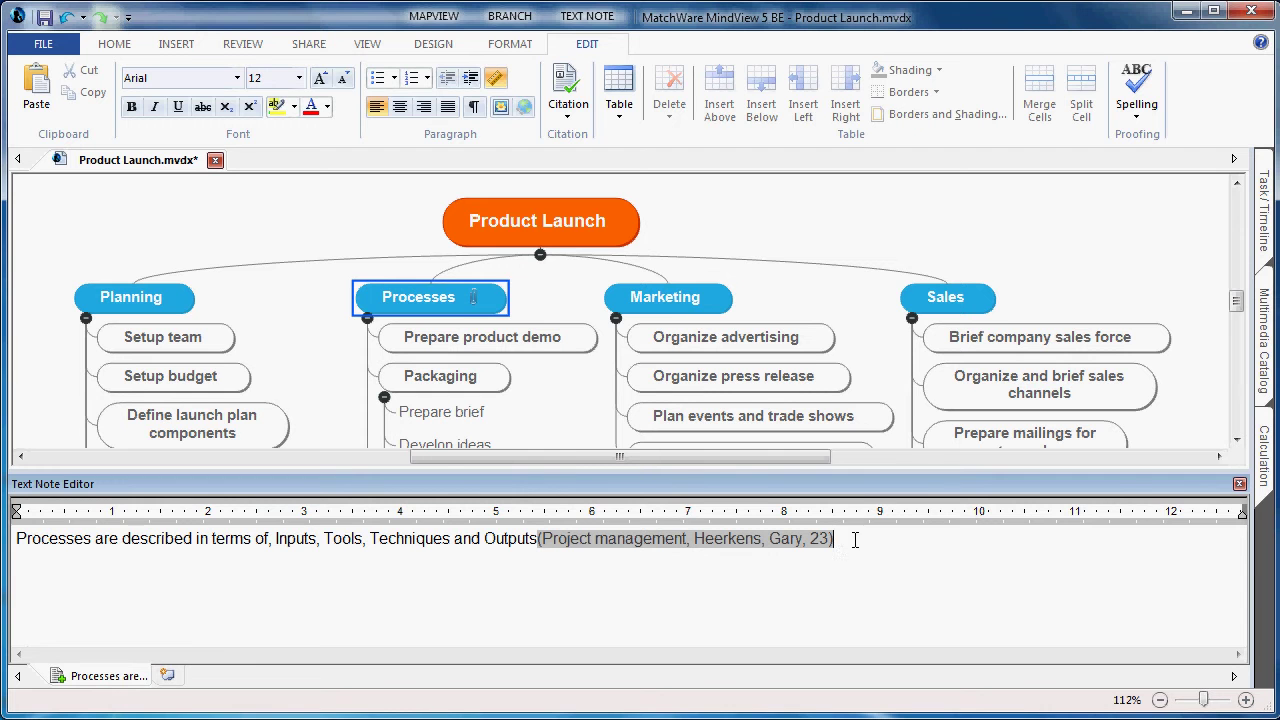
- Review the list of existing sources in the document
{"action": "left_click", "coordinate": [568, 119]}
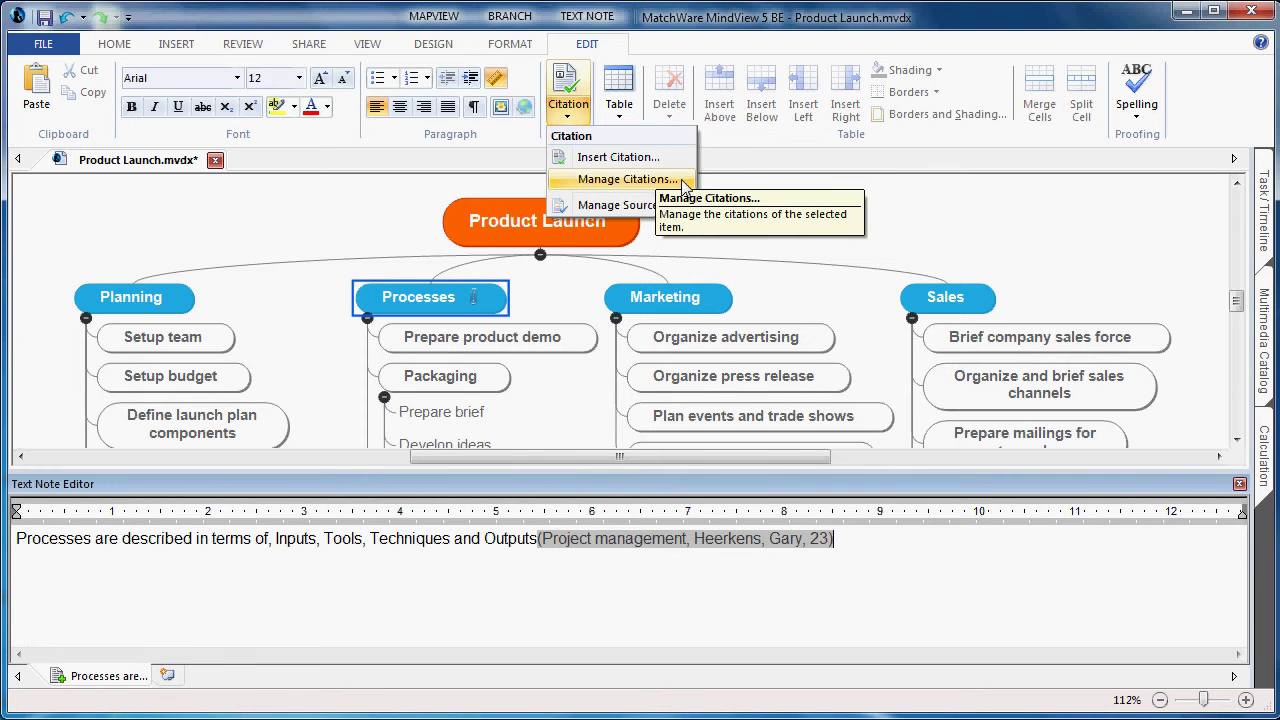
{"action": "left_click", "coordinate": [622, 205]}
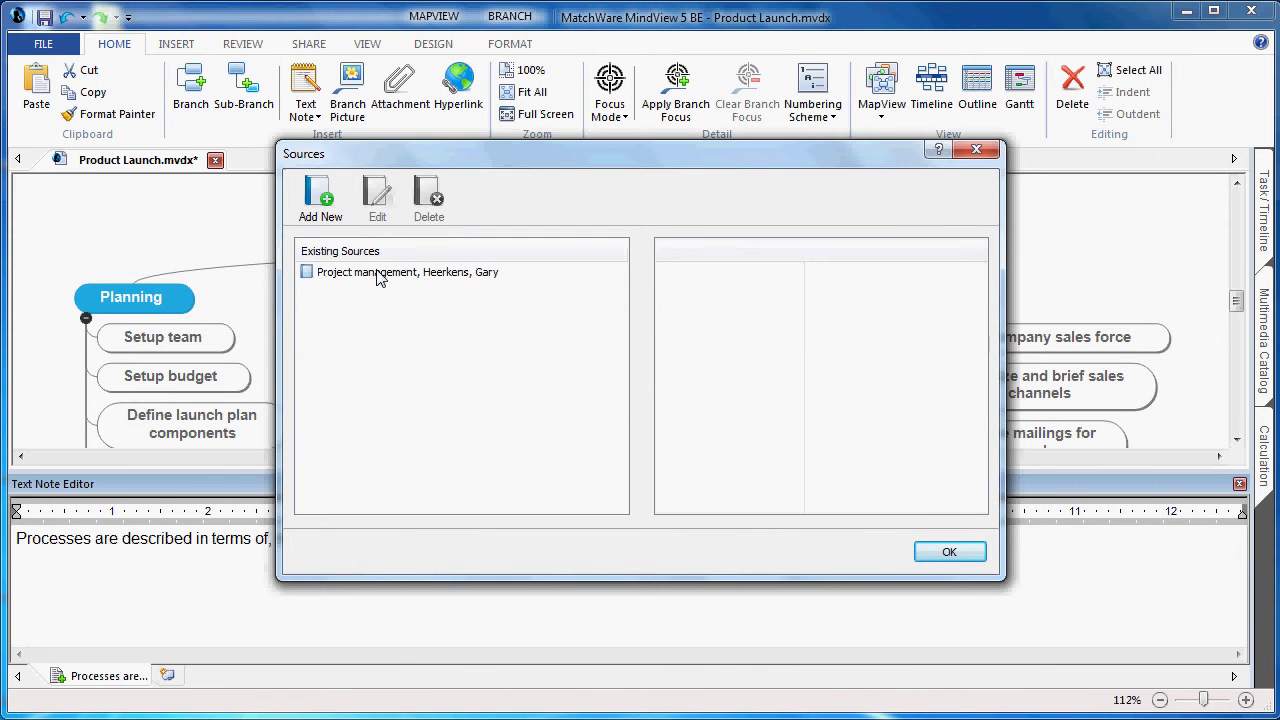
{"action": "left_click", "coordinate": [948, 553]}
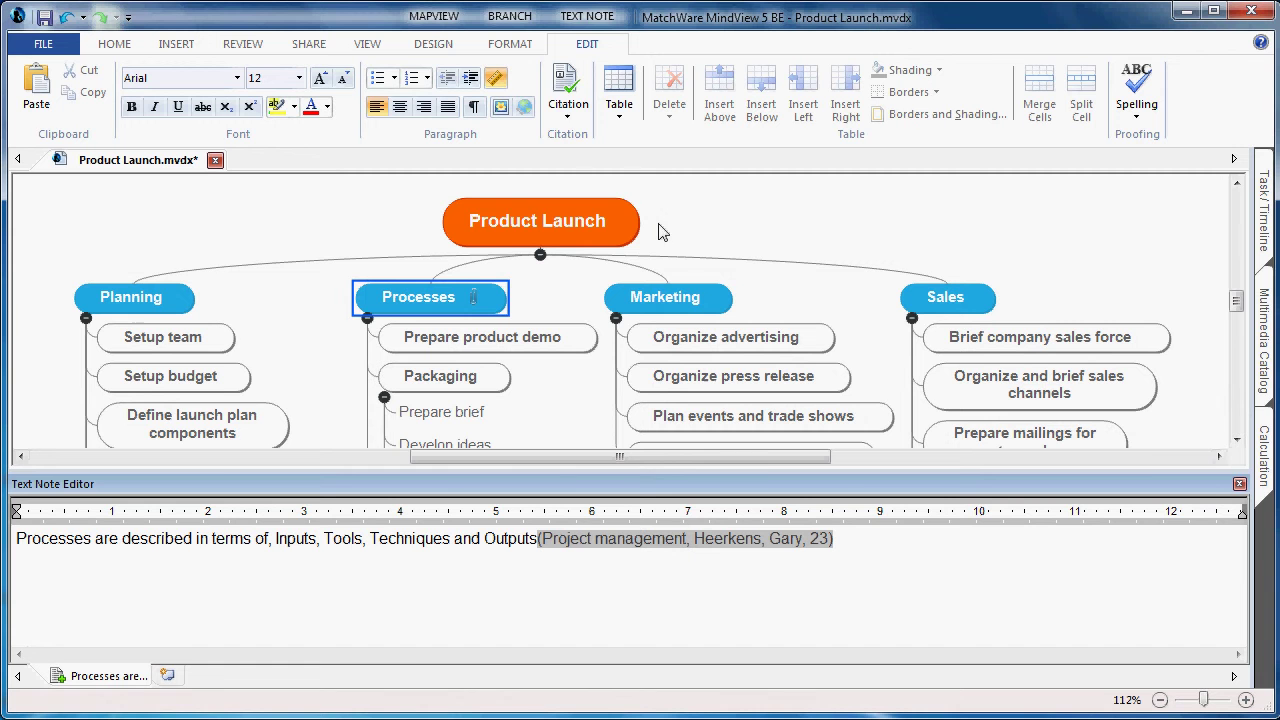
- Review the existing citation in the Processes text note and its page number setting
{"action": "left_click", "coordinate": [570, 118]}
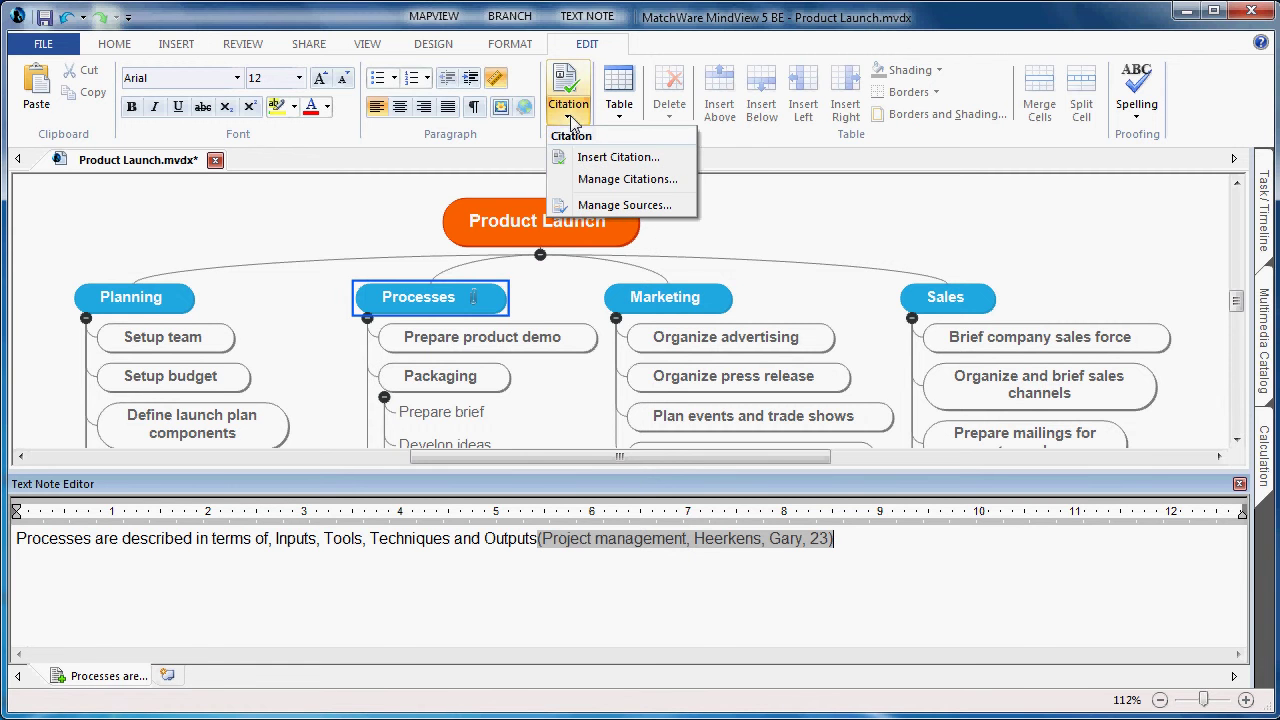
{"action": "left_click", "coordinate": [690, 186]}
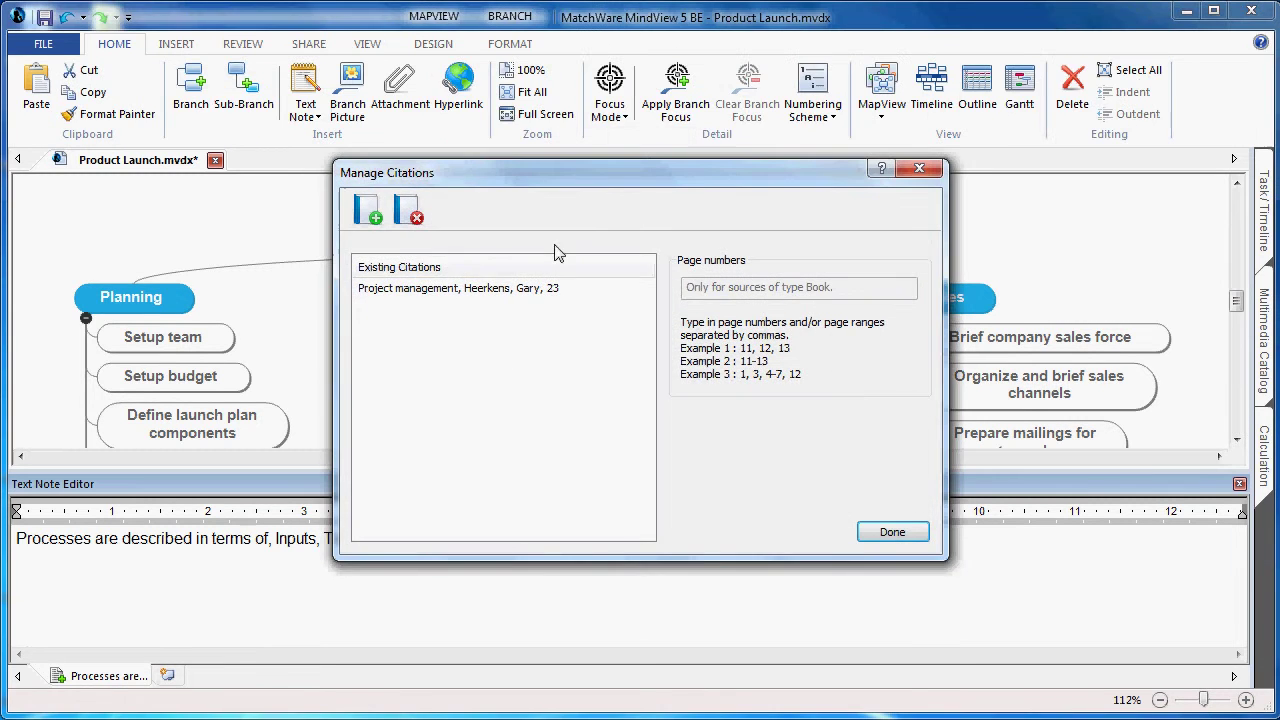
{"action": "left_click", "coordinate": [505, 290]}
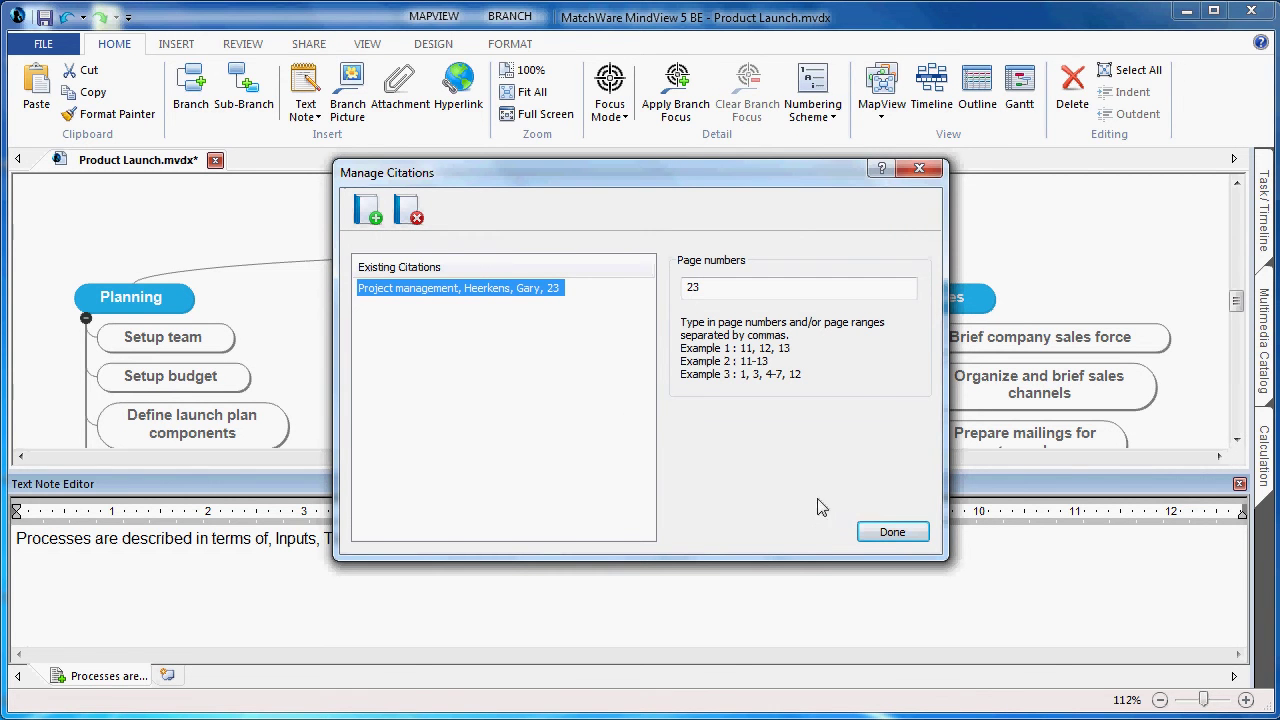
{"action": "left_click", "coordinate": [873, 531]}
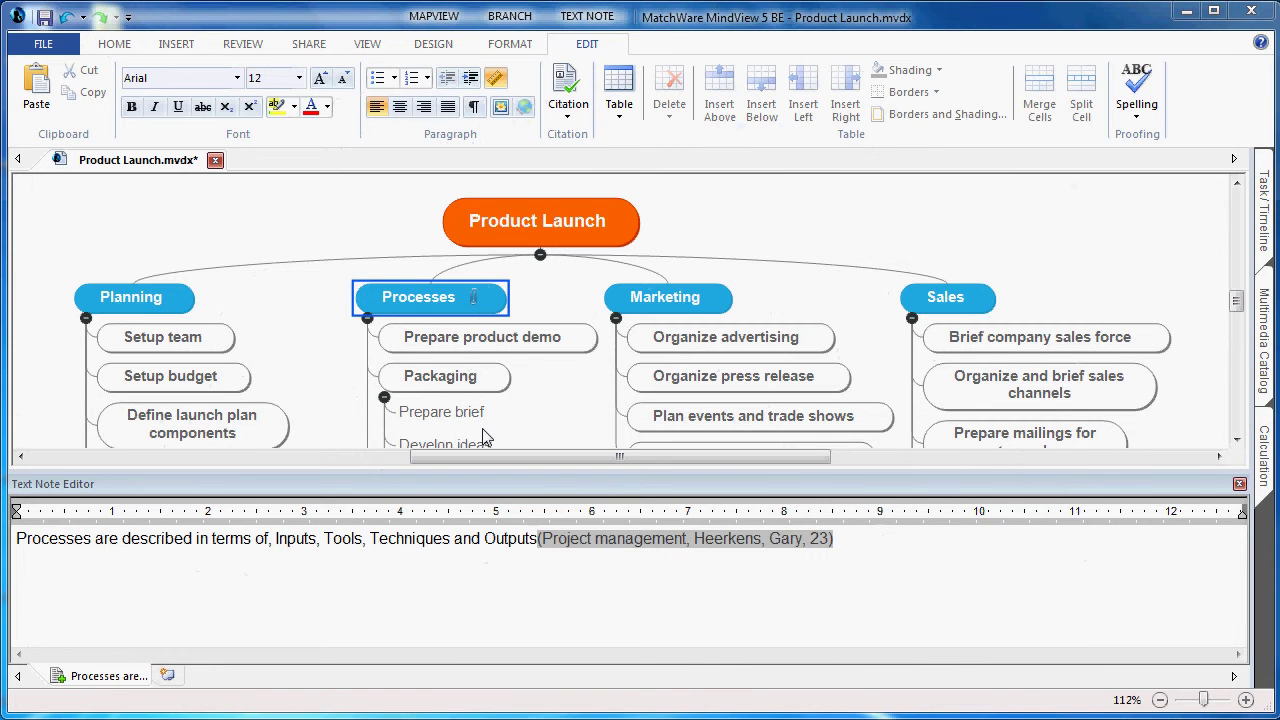
- Set up an advanced Microsoft Word export of the map with the APA Style template
{"action": "left_click", "coordinate": [539, 434]}
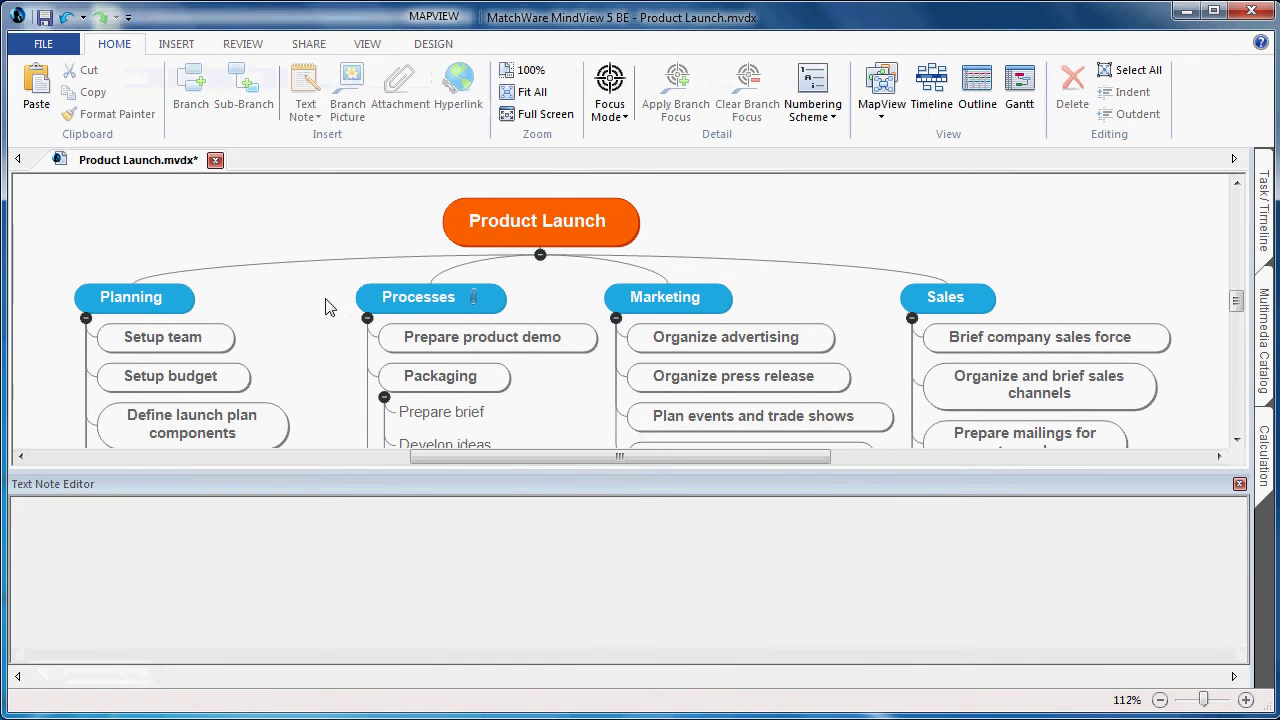
{"action": "left_click", "coordinate": [59, 48]}
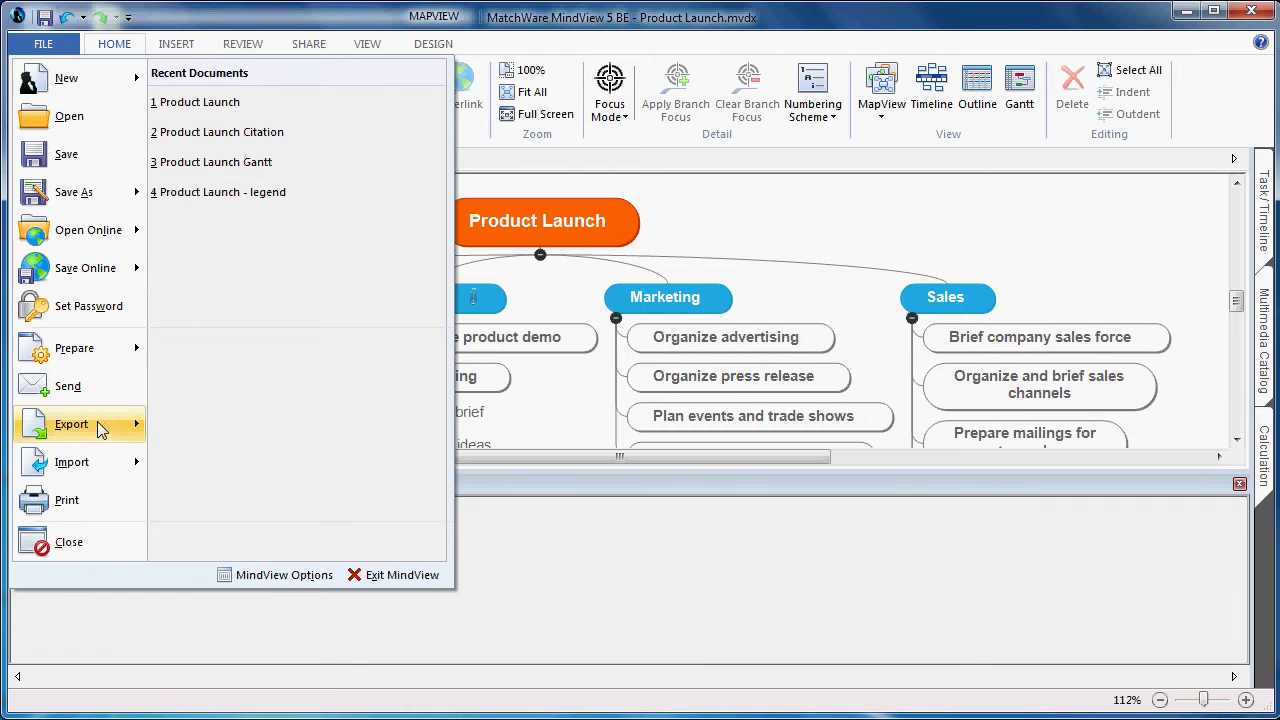
{"action": "mouse_move", "coordinate": [101, 428]}
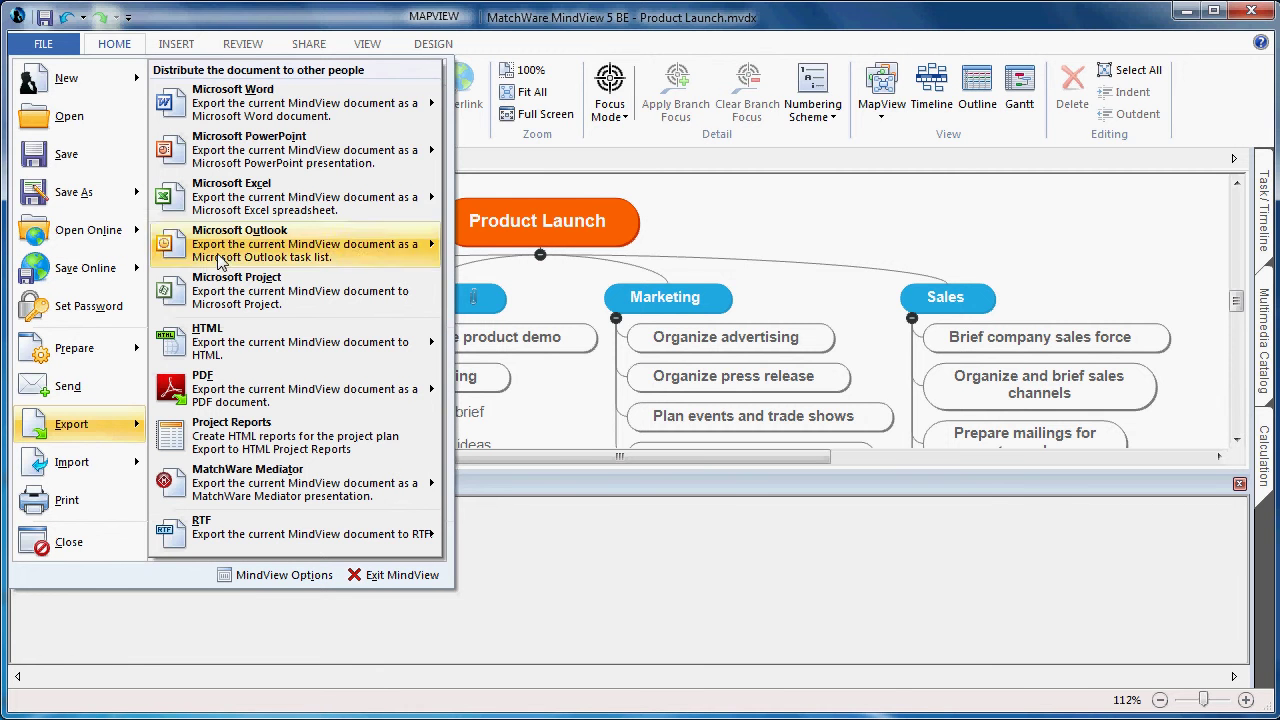
{"action": "mouse_move", "coordinate": [360, 109]}
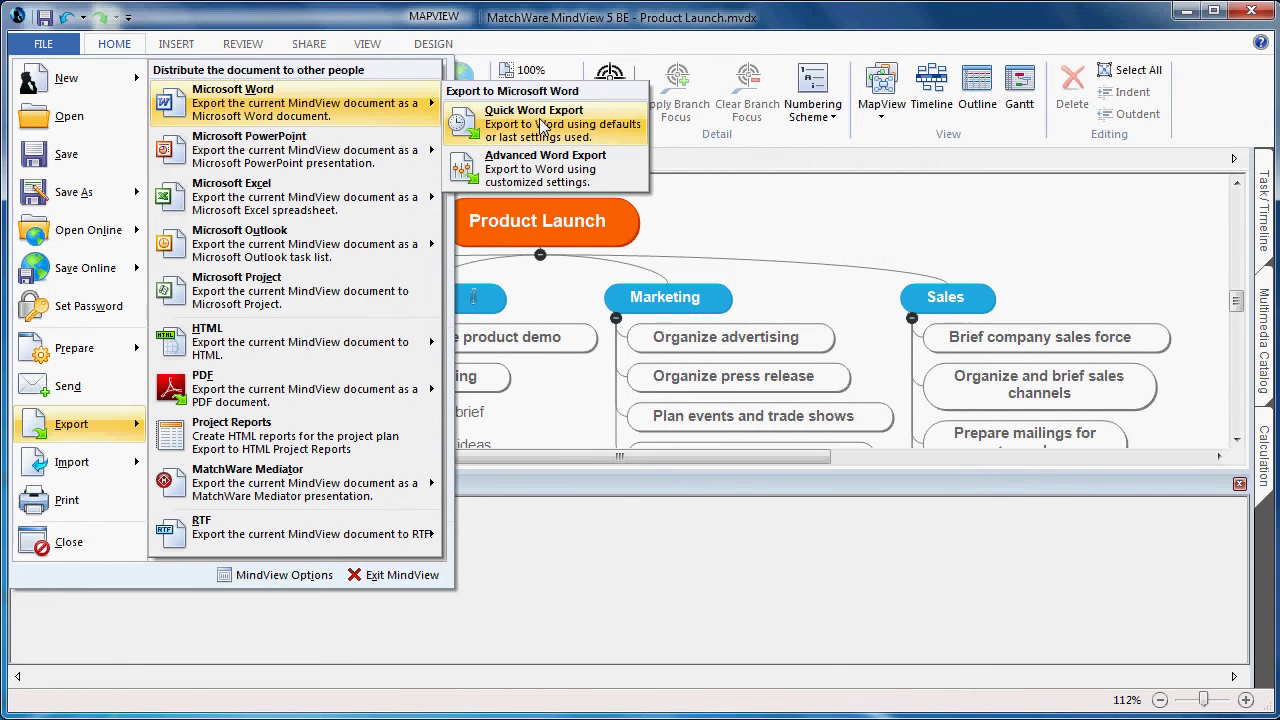
{"action": "left_click", "coordinate": [620, 178]}
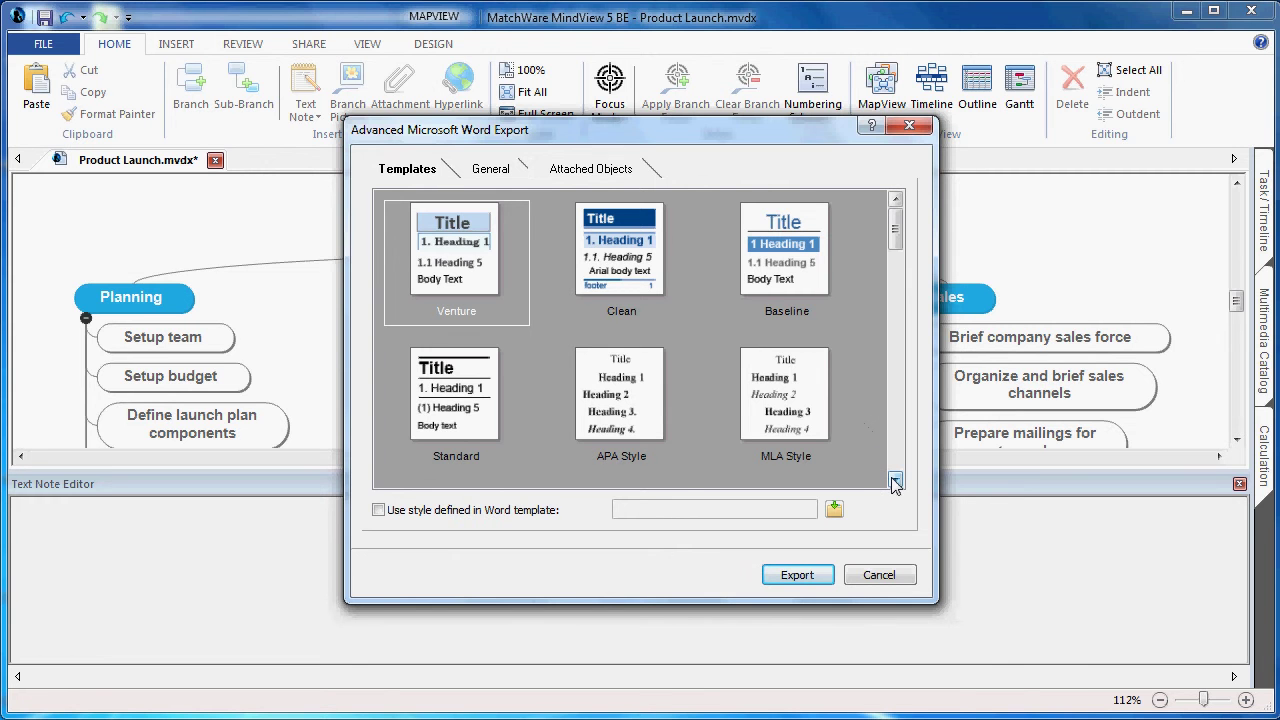
{"action": "left_click", "coordinate": [641, 420]}
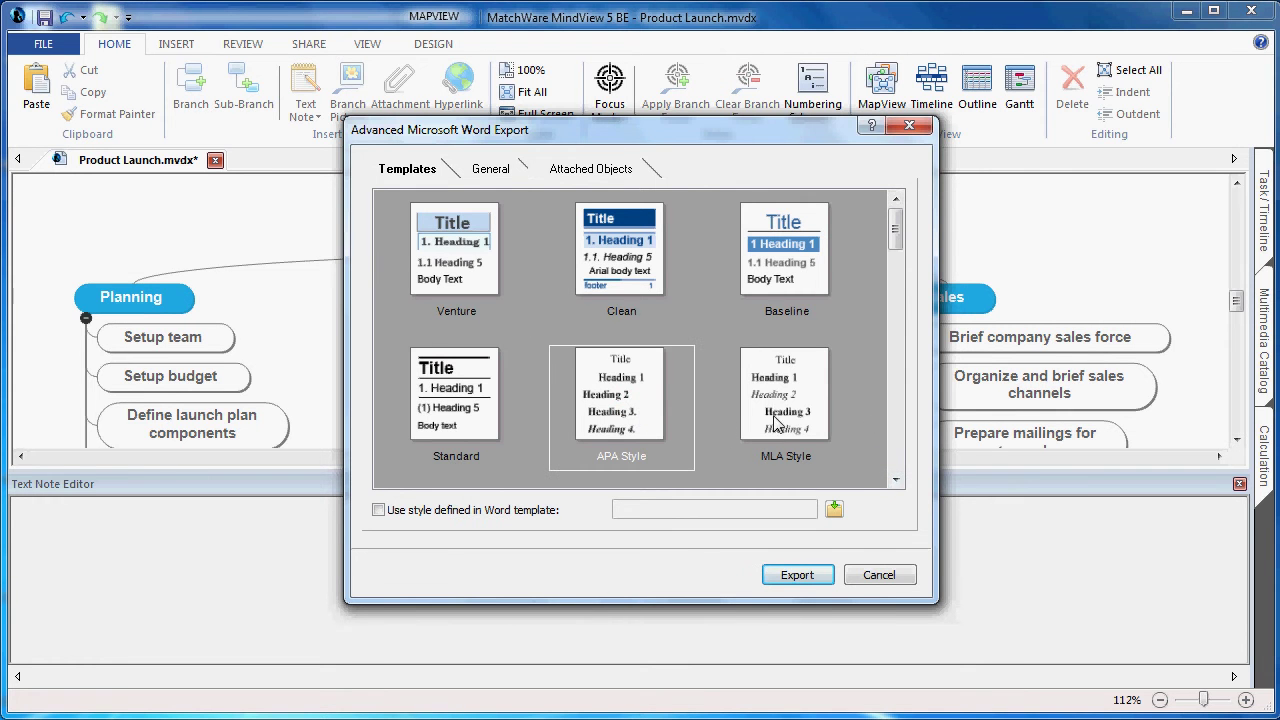
{"action": "left_click", "coordinate": [803, 420]}
{"action": "left_click", "coordinate": [896, 480]}
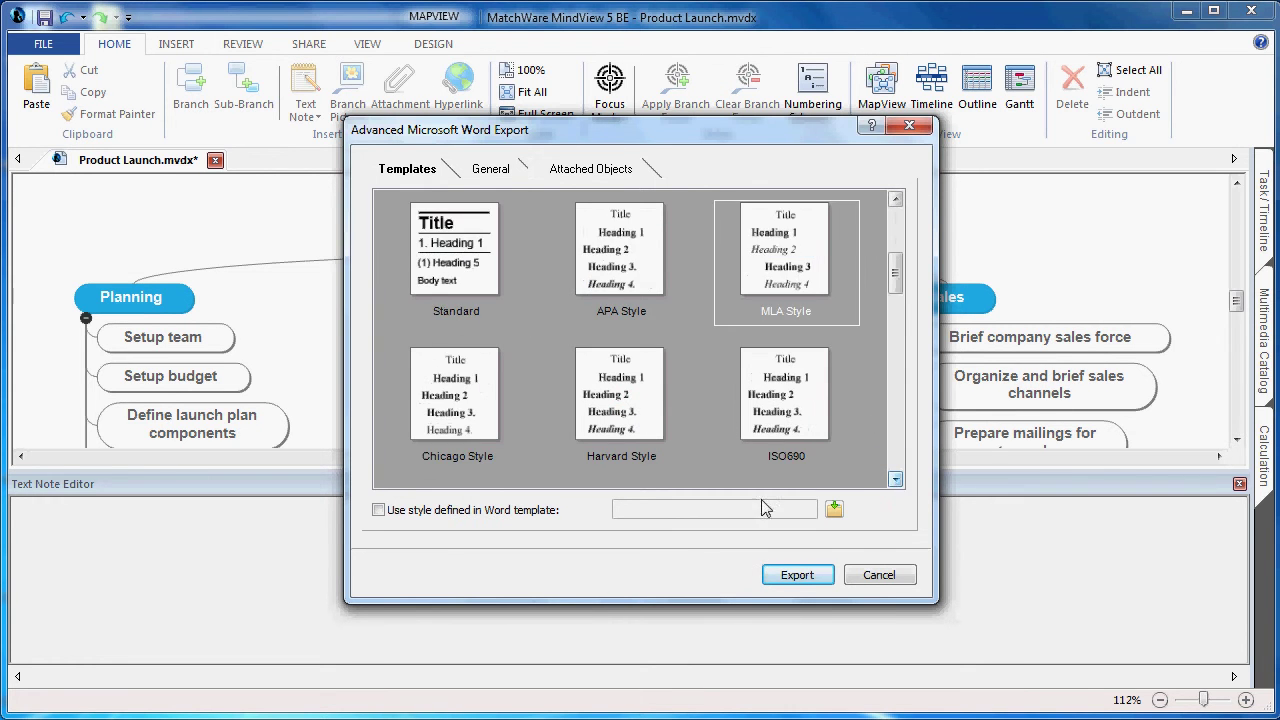
{"action": "left_click", "coordinate": [636, 248]}
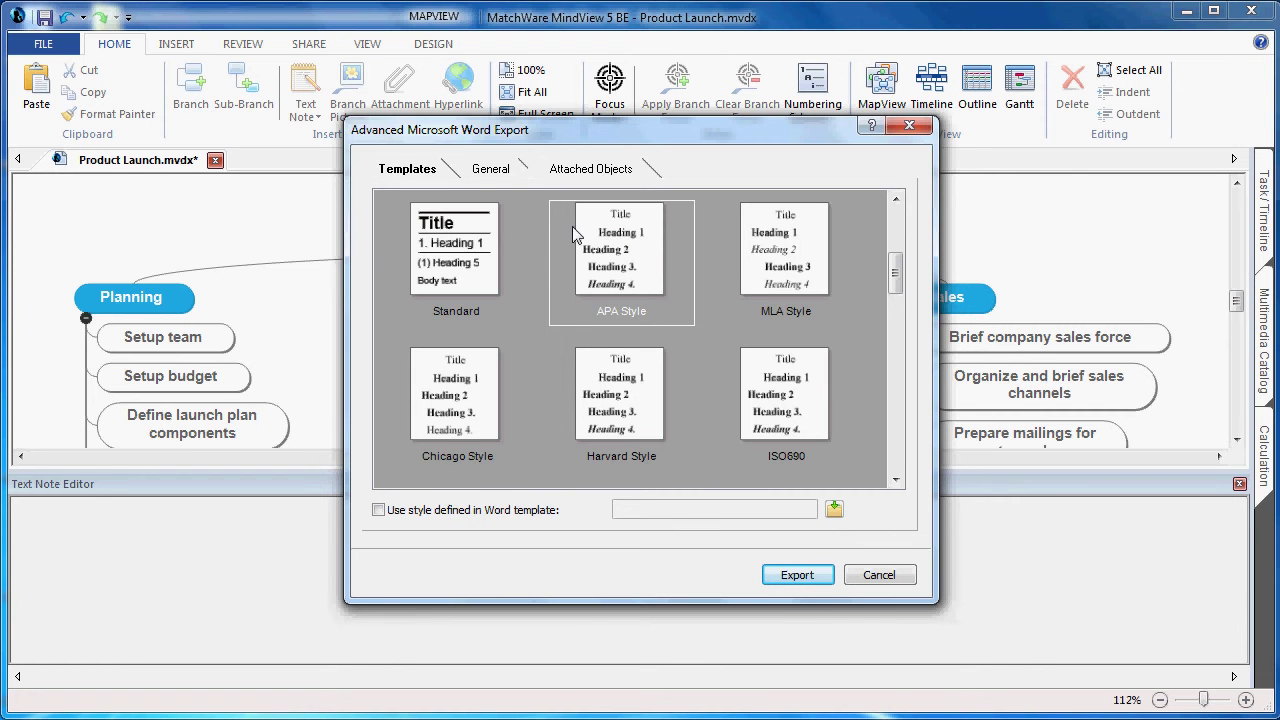
- Include the bibliography and a title page in the Word export's general format settings
{"action": "left_click", "coordinate": [497, 169]}
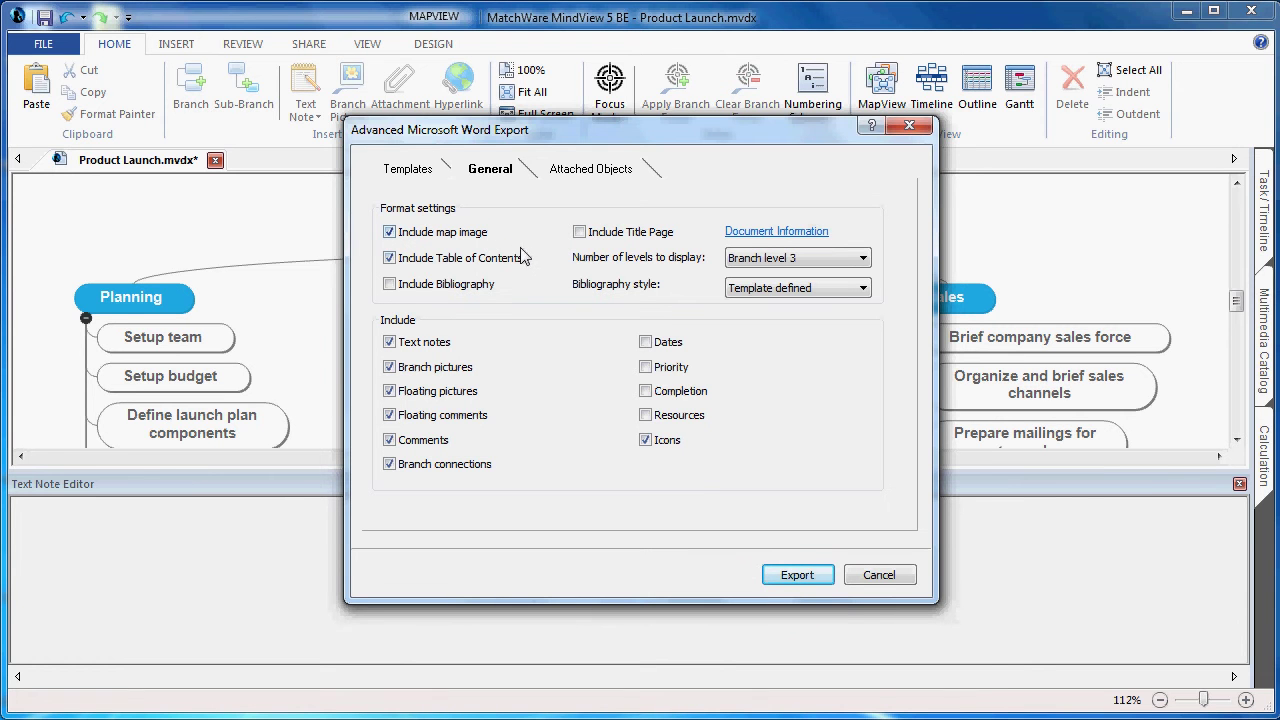
{"action": "left_click", "coordinate": [389, 285]}
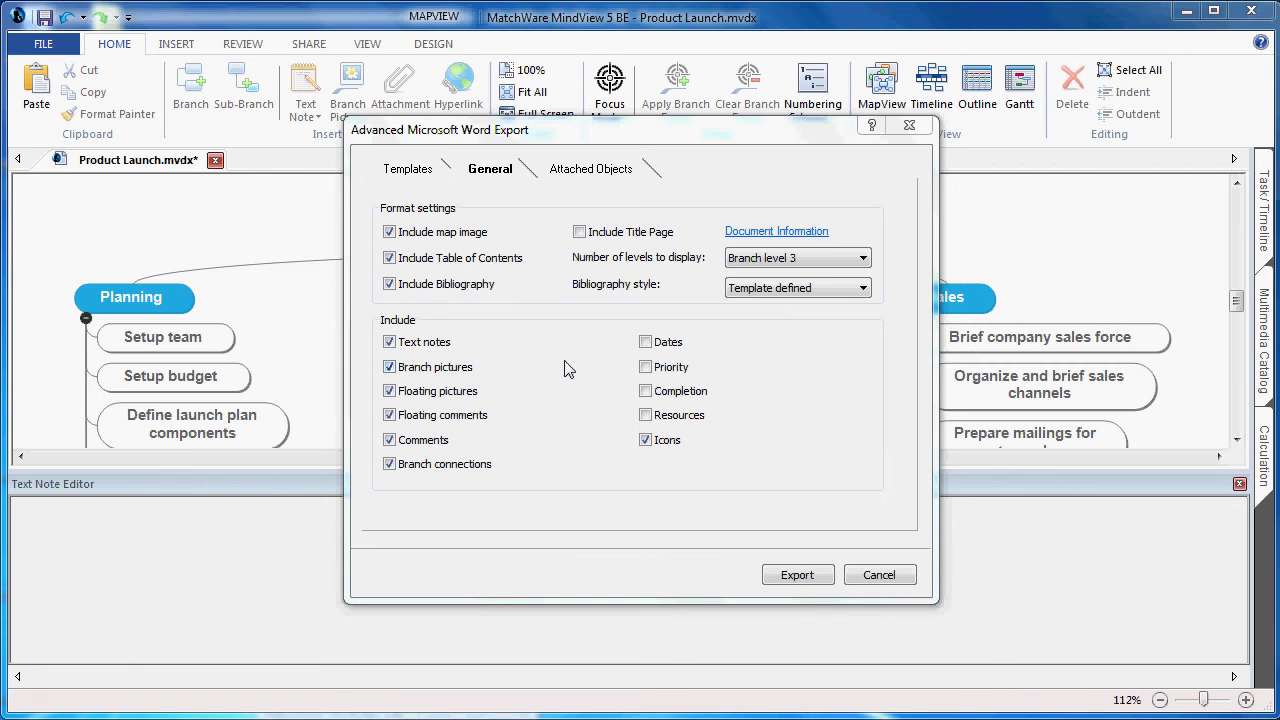
{"action": "left_click", "coordinate": [579, 233]}
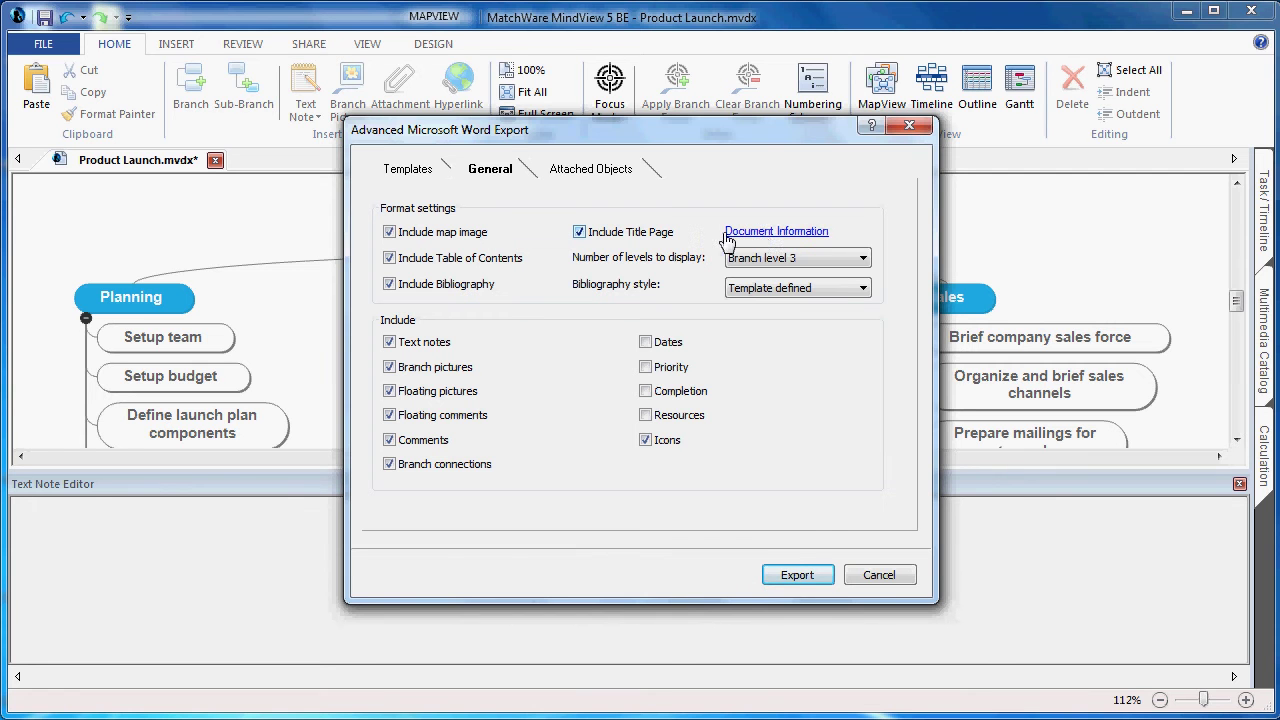
- Set the subject in the document information to "Project Plan" and export the map to Word
{"action": "left_click", "coordinate": [818, 234]}
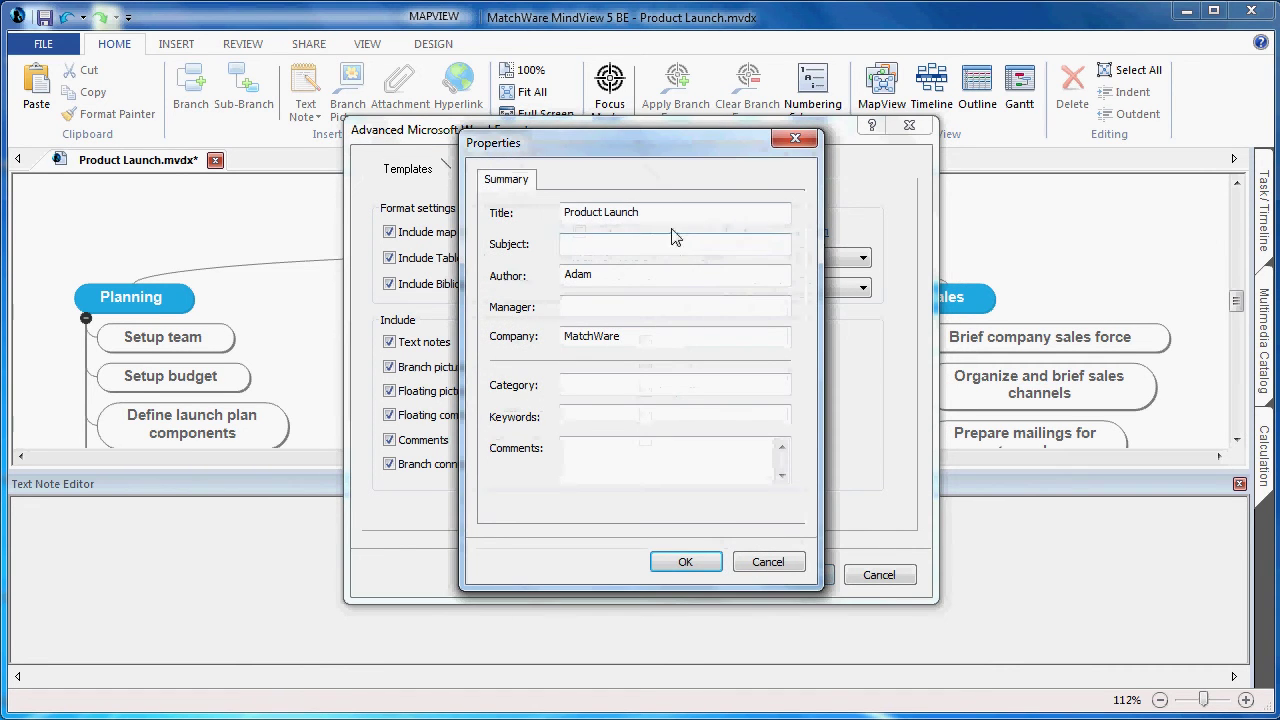
{"action": "left_click", "coordinate": [635, 249]}
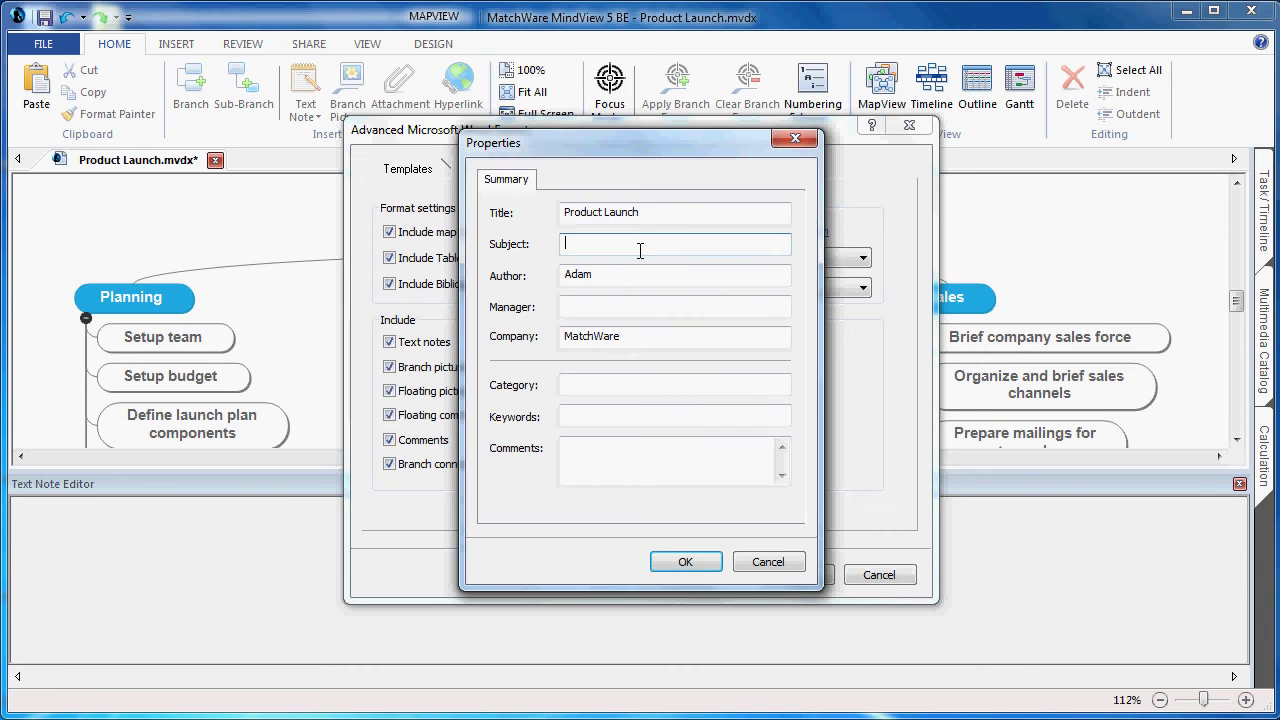
{"action": "type", "text": "Project Plan"}
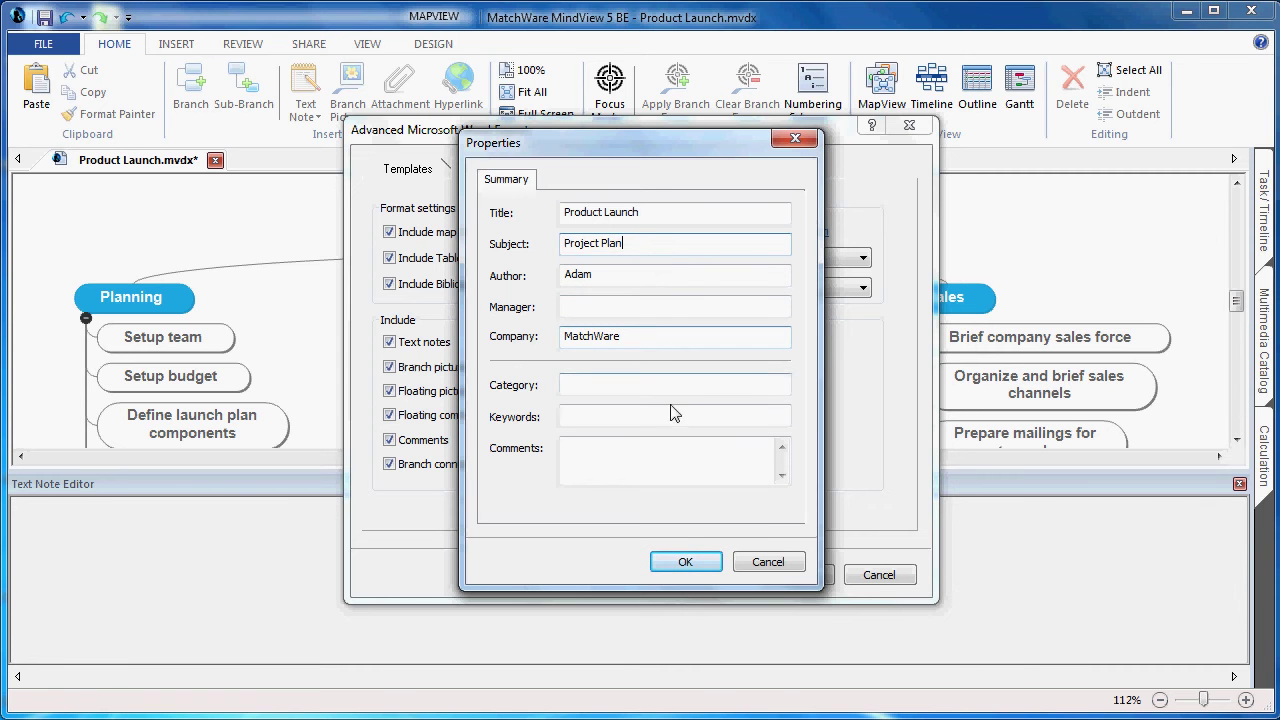
{"action": "left_click", "coordinate": [685, 558]}
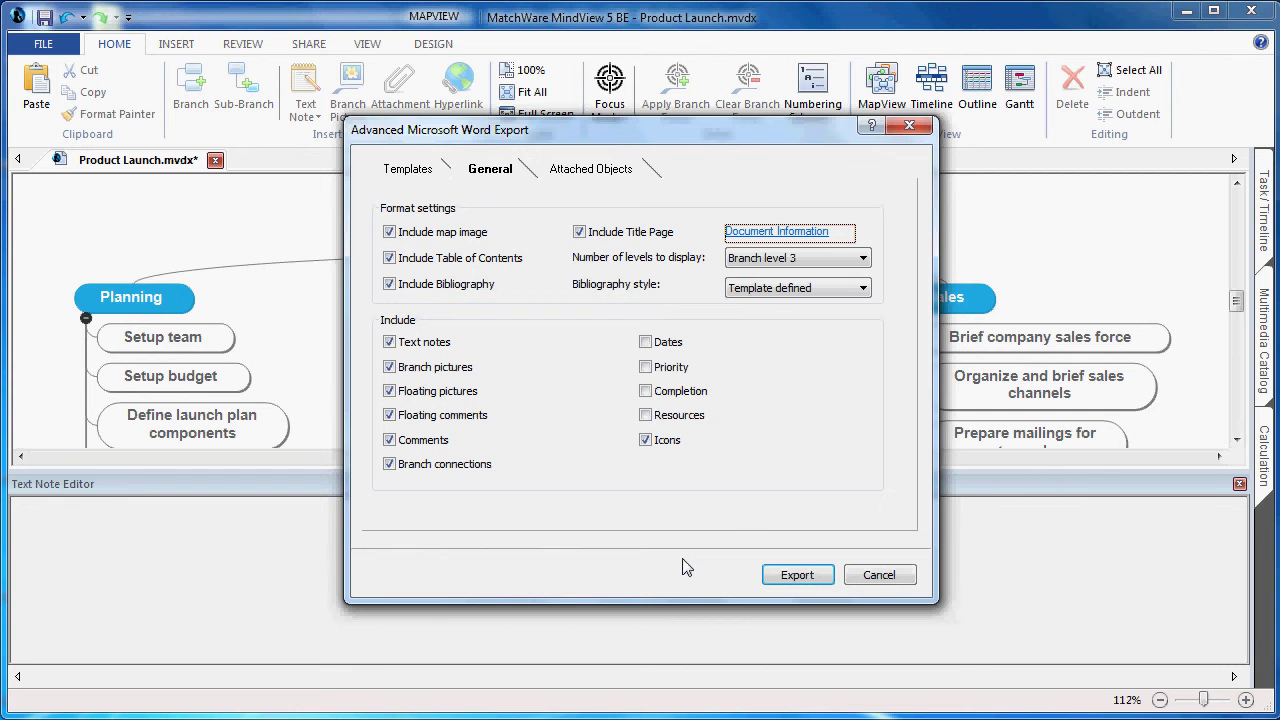
{"action": "left_click", "coordinate": [798, 575]}
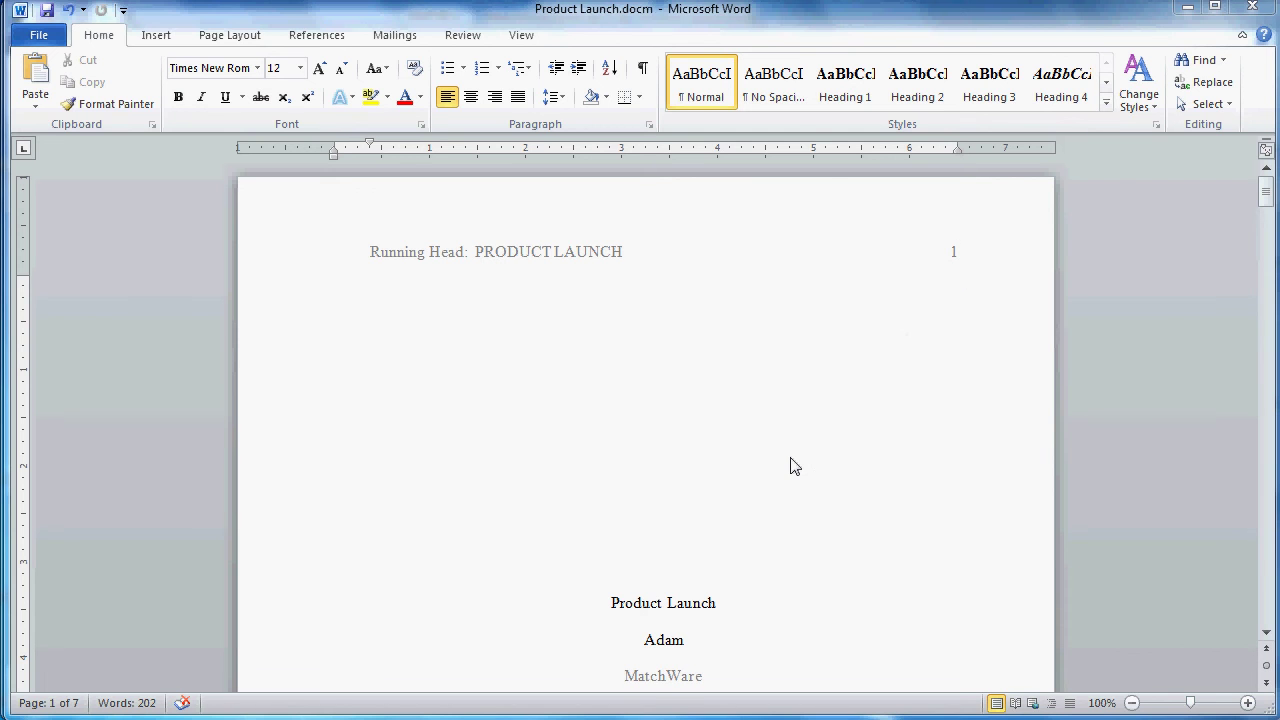
- Review the title page, map image and table of contents in the exported Word document
{"action": "scroll", "coordinate": [792, 462], "scroll_direction": "down", "scroll_amount": 3}
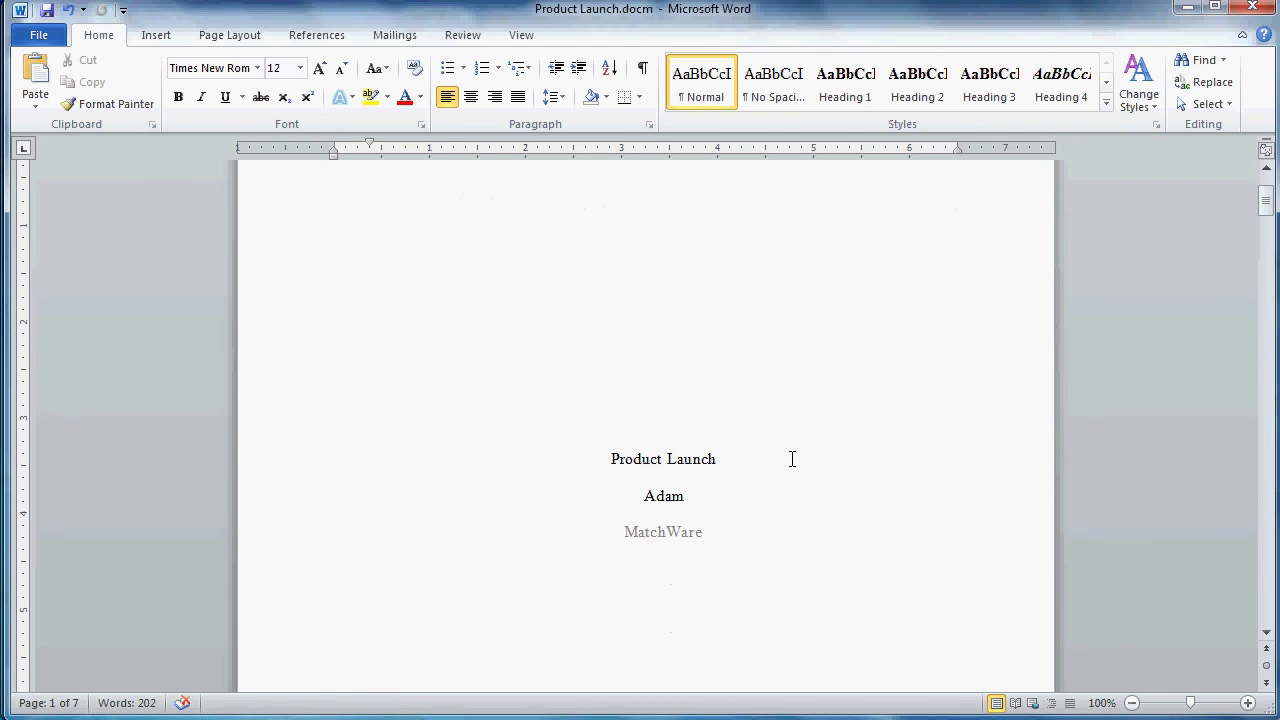
{"action": "scroll", "coordinate": [792, 462], "scroll_direction": "down", "scroll_amount": 6}
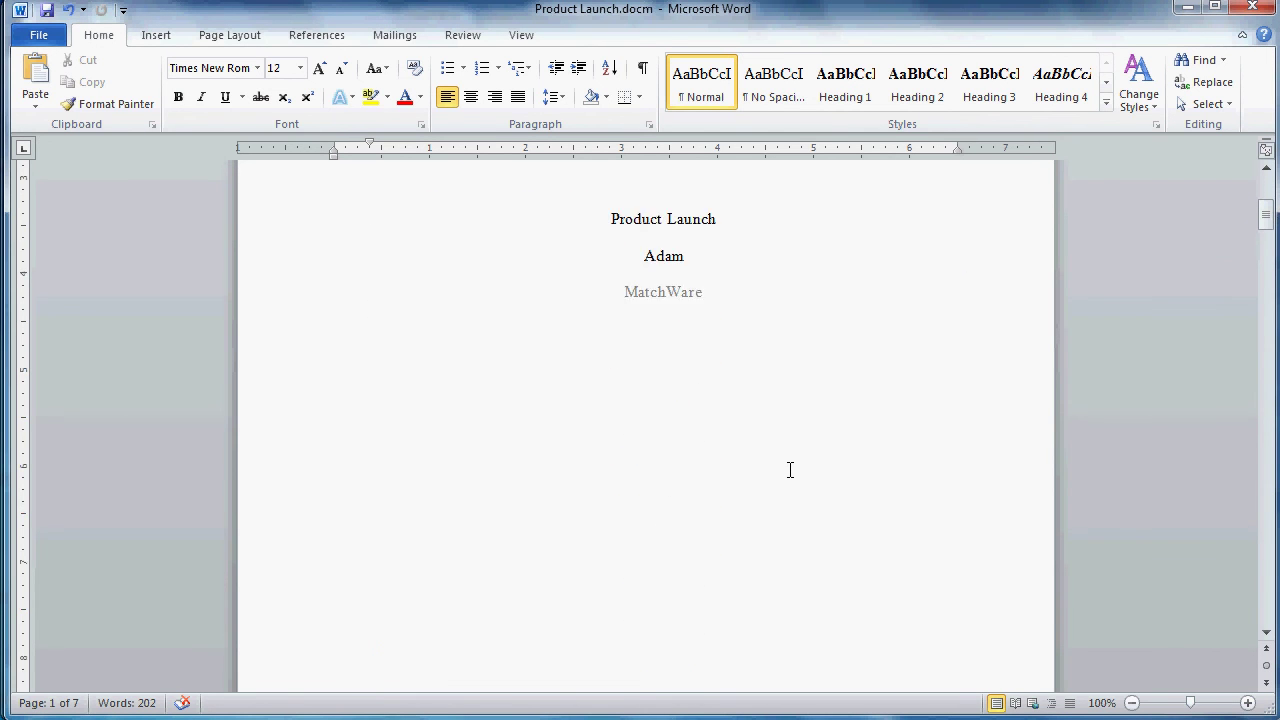
{"action": "scroll", "coordinate": [790, 470], "scroll_direction": "down", "scroll_amount": 10}
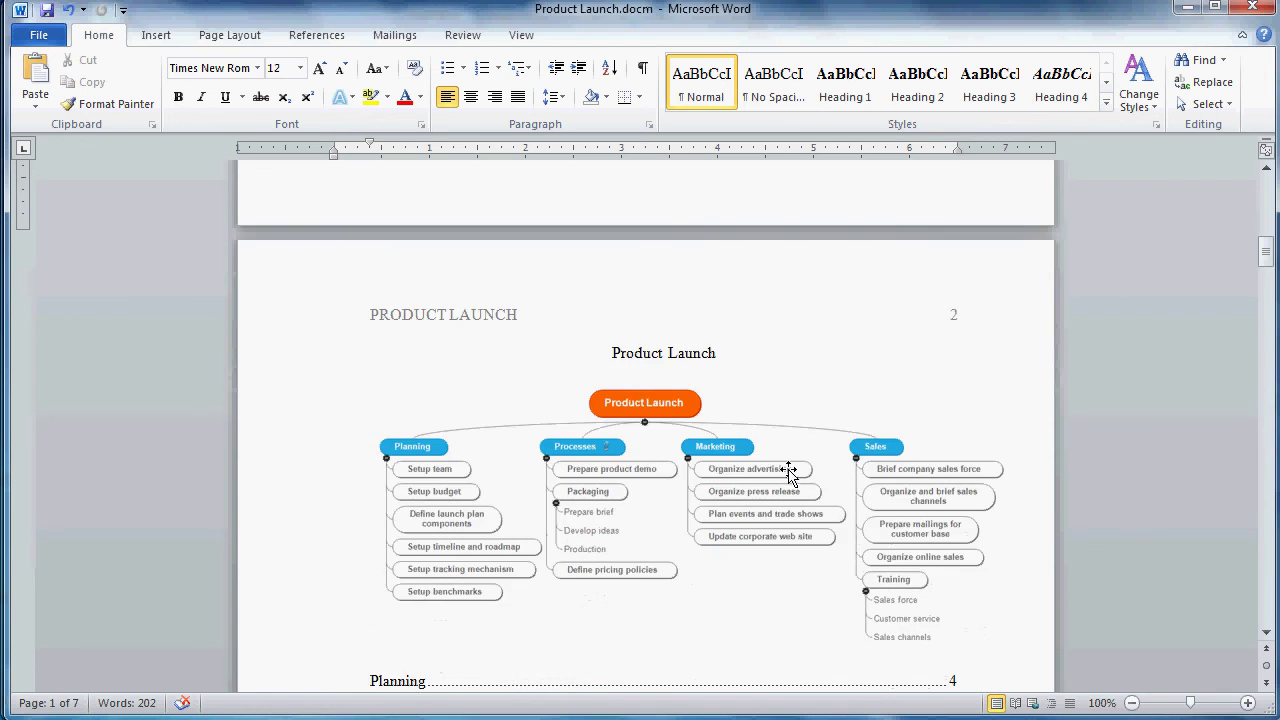
{"action": "scroll", "coordinate": [785, 475], "scroll_direction": "down", "scroll_amount": 2}
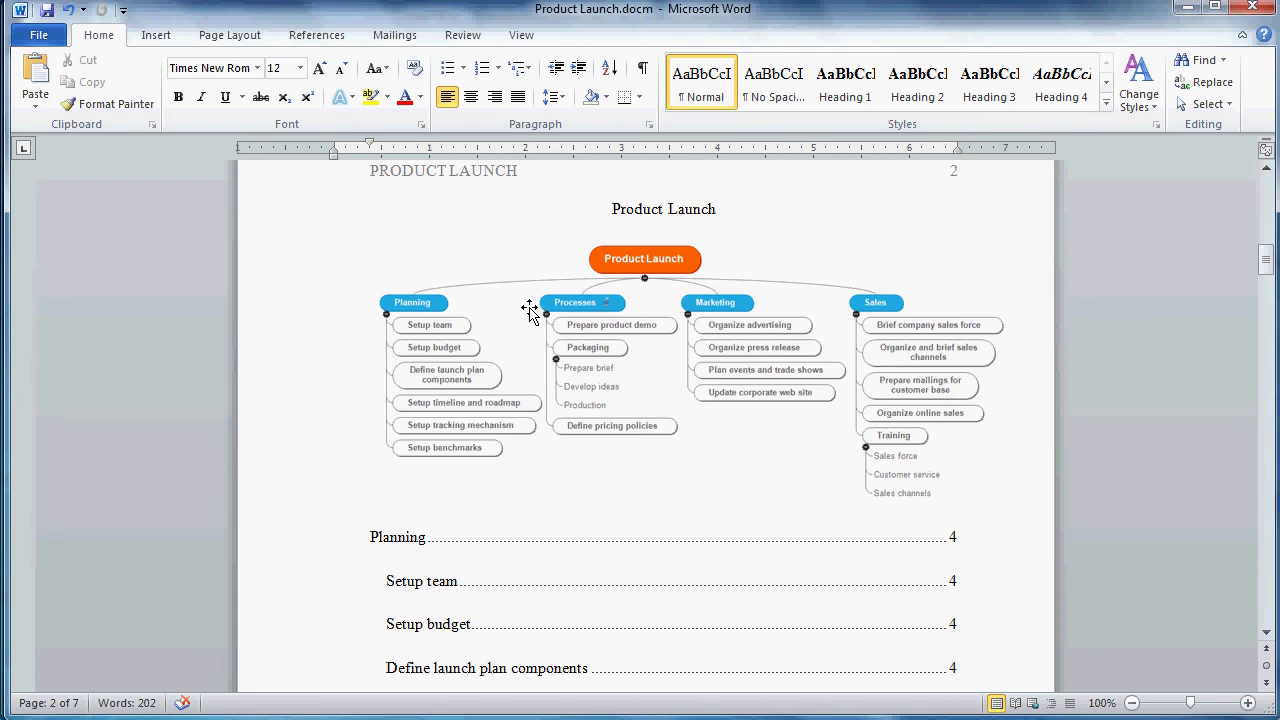
{"action": "scroll", "coordinate": [553, 514], "scroll_direction": "down", "scroll_amount": 5}
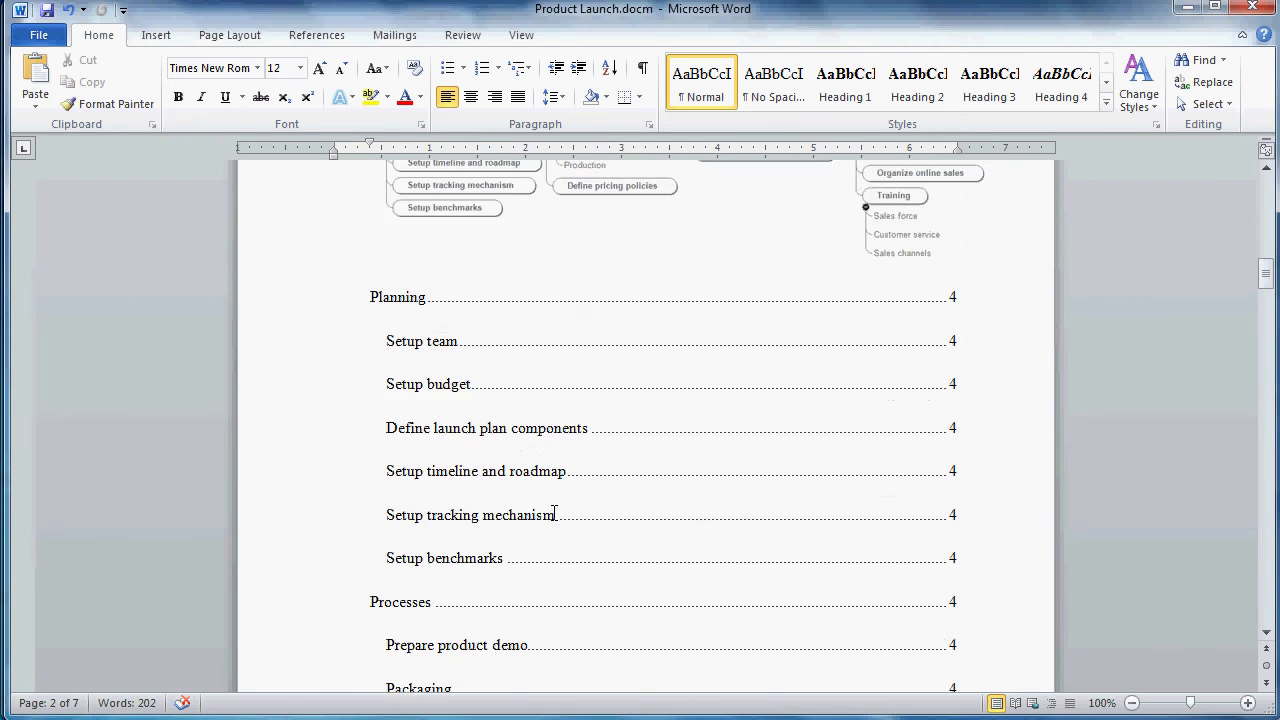
{"action": "scroll", "coordinate": [553, 514], "scroll_direction": "down", "scroll_amount": 3}
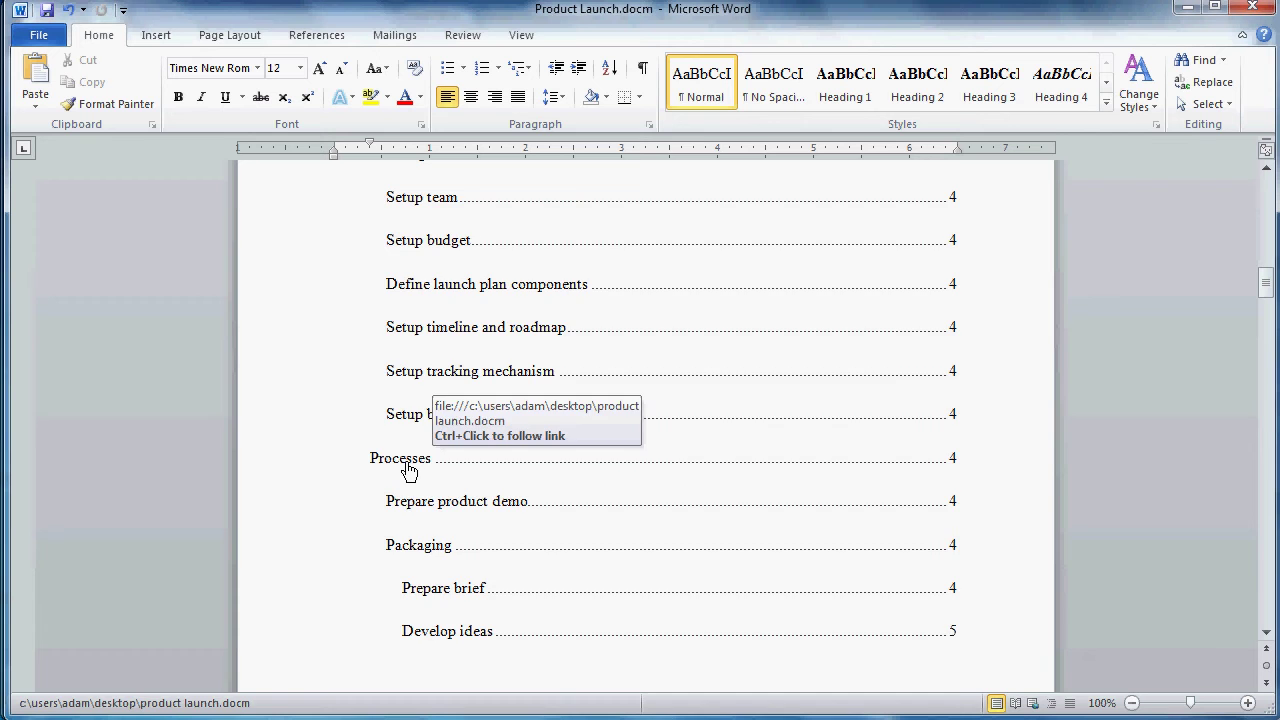
- Follow the table of contents links to Processes and References to check the in-text citation and the bibliography
{"action": "left_click", "coordinate": [408, 468], "text": "ctrl"}
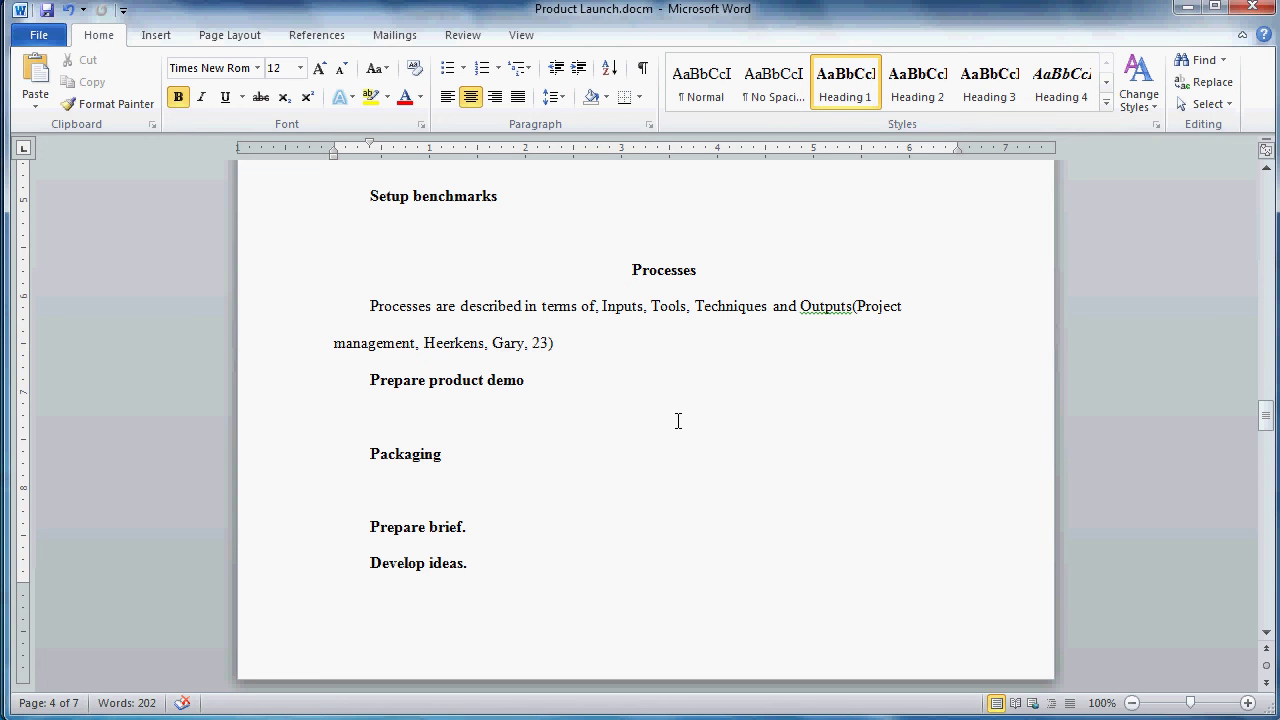
{"action": "scroll", "coordinate": [677, 425], "scroll_direction": "up", "scroll_amount": 10}
{"action": "scroll", "coordinate": [678, 434], "scroll_direction": "up", "scroll_amount": 9}
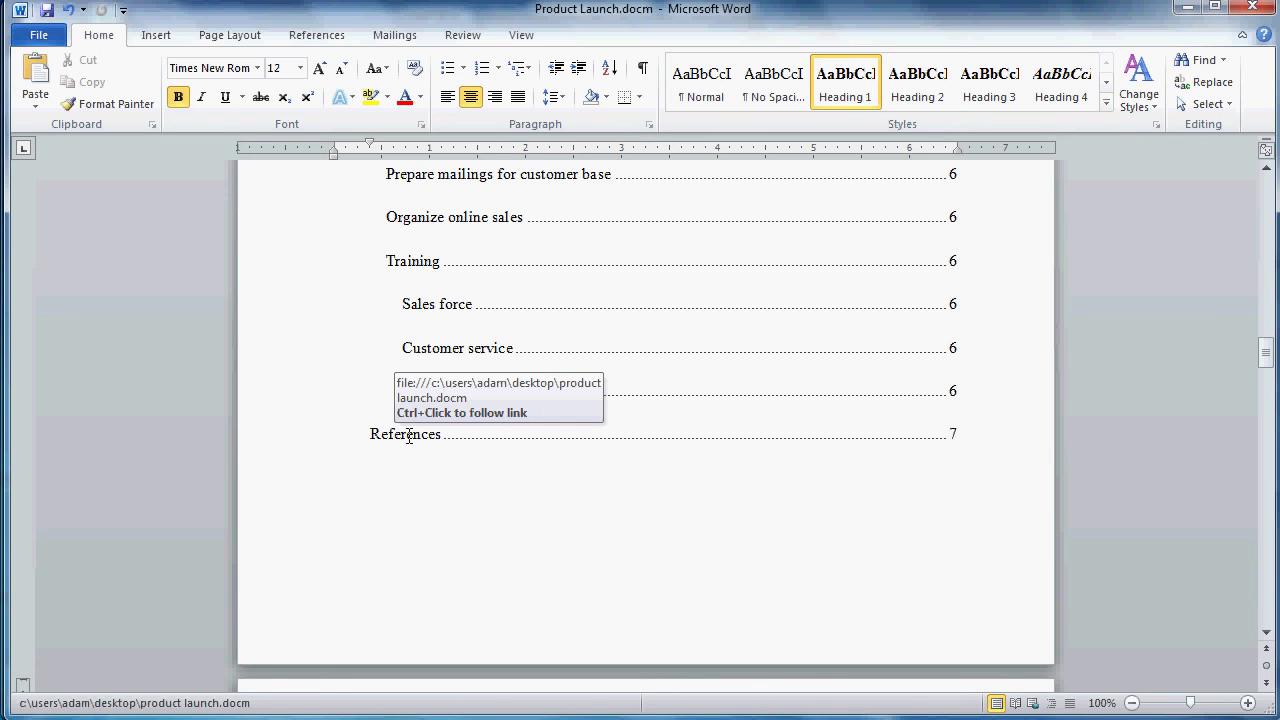
{"action": "left_click", "coordinate": [410, 445], "text": "ctrl"}
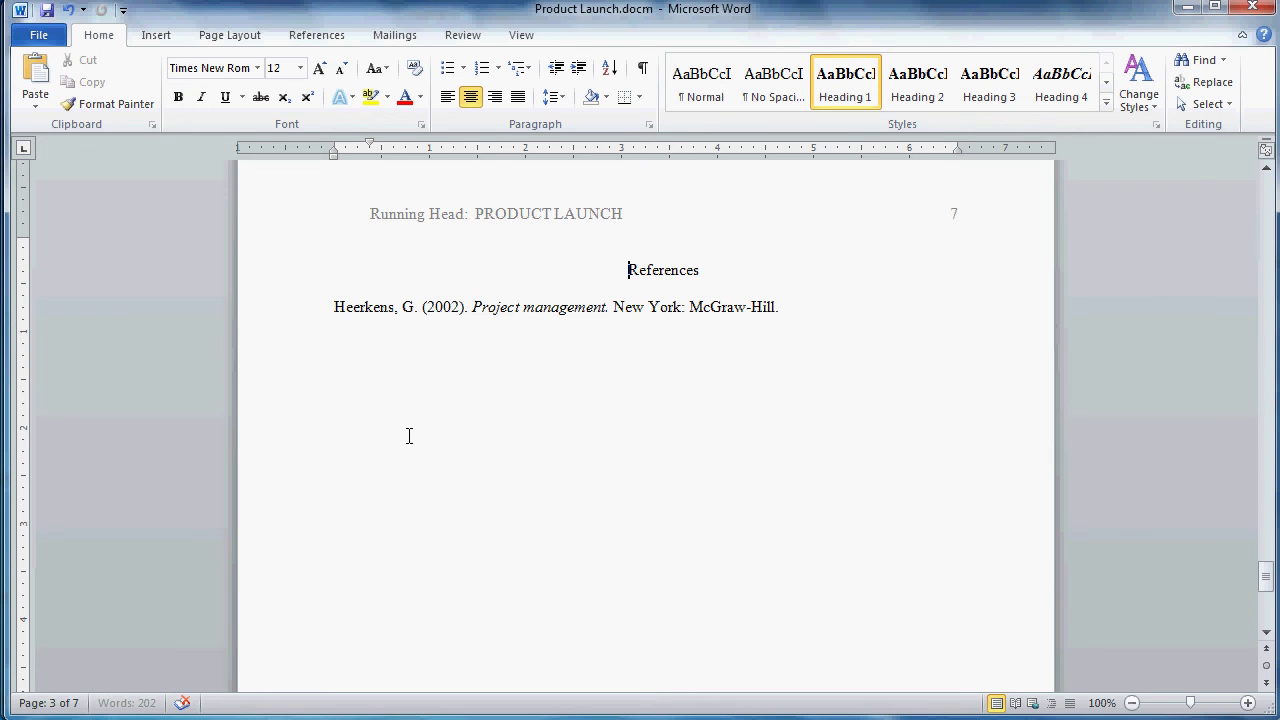